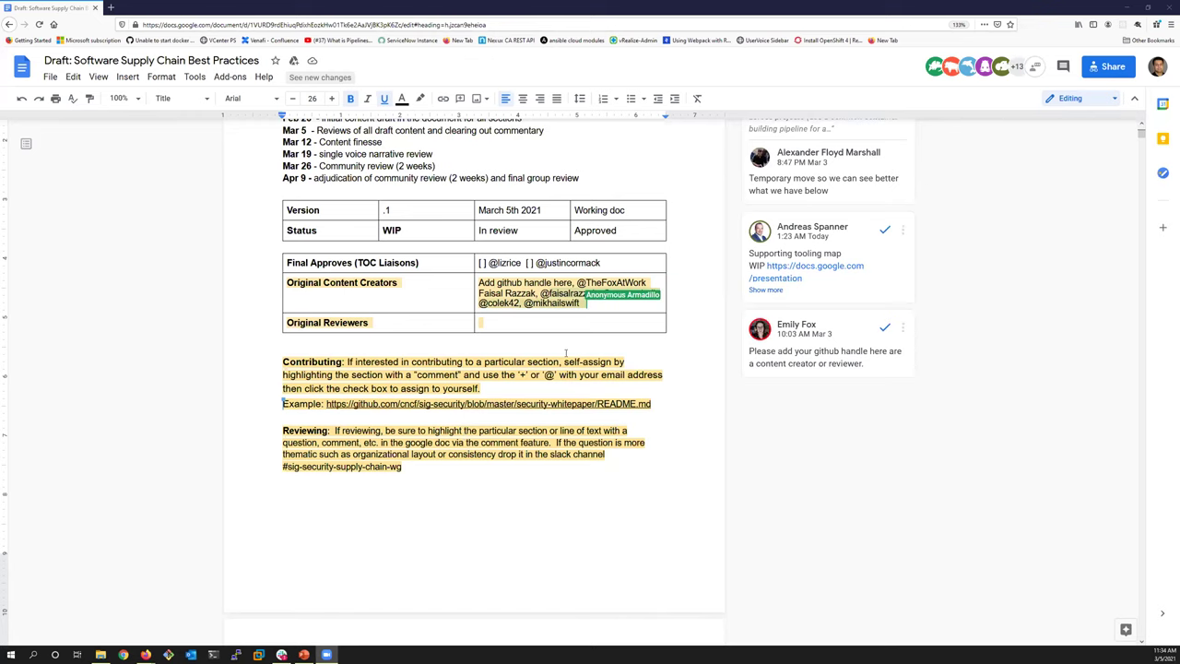
# - Show the document outline and scroll it to the Securing Source Code recommendations
pyautogui.click(26, 143)
pyautogui.scroll(-4, 144, 308)
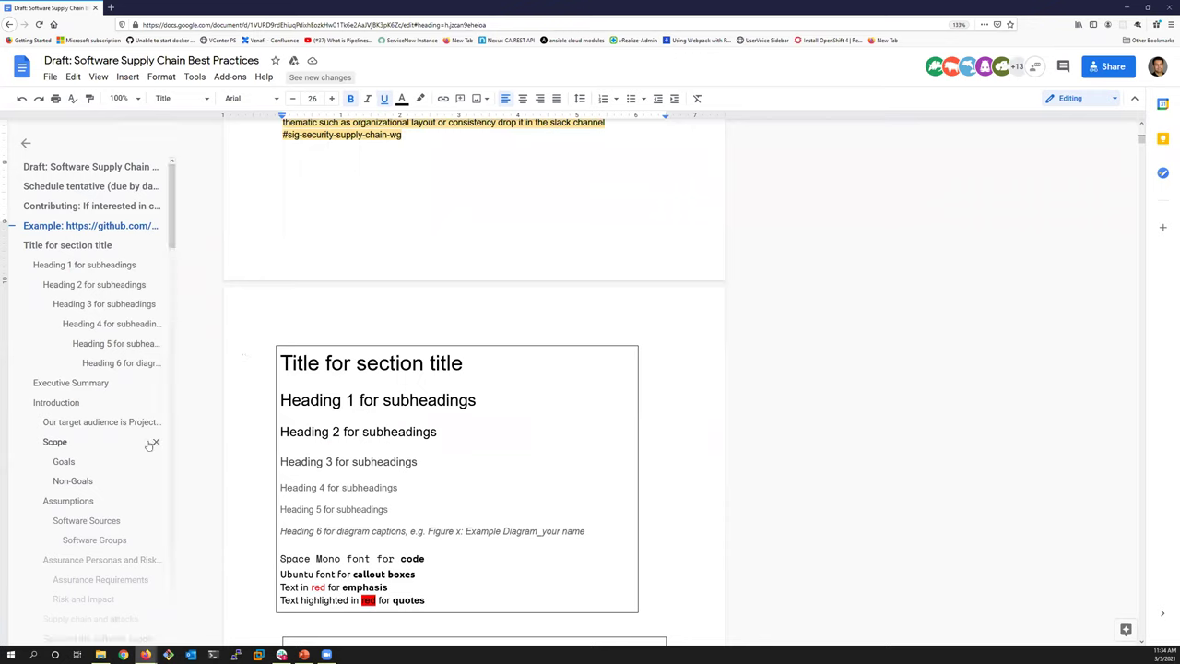
pyautogui.scroll(-1, 115, 422)
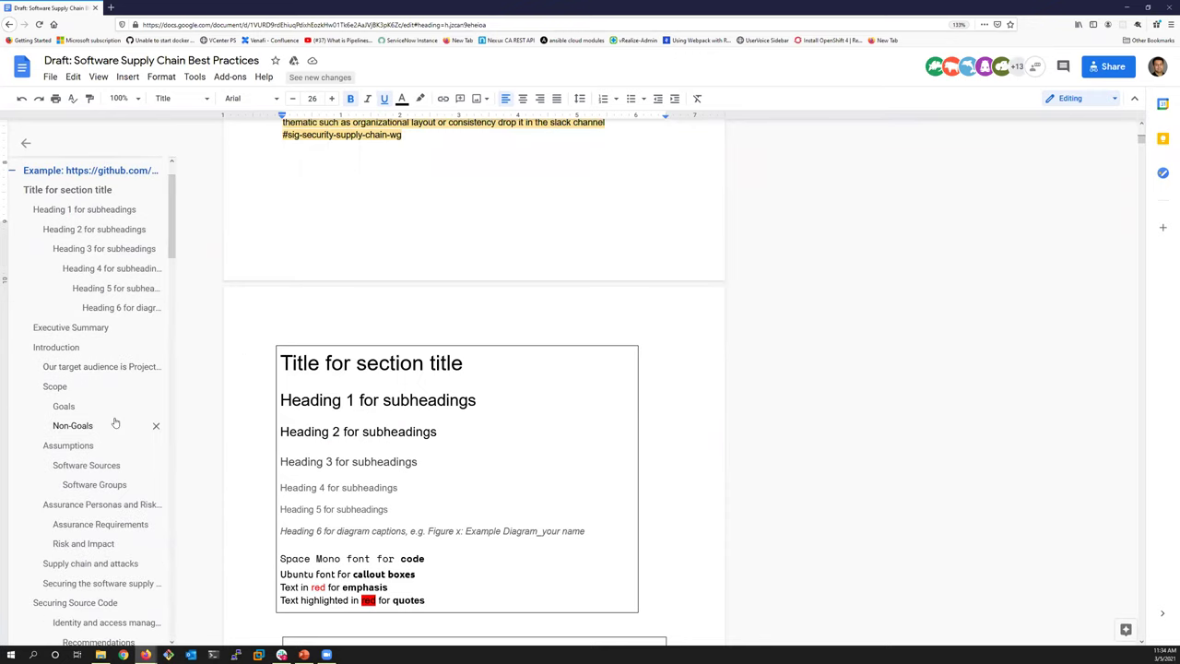
pyautogui.scroll(-3, 88, 417)
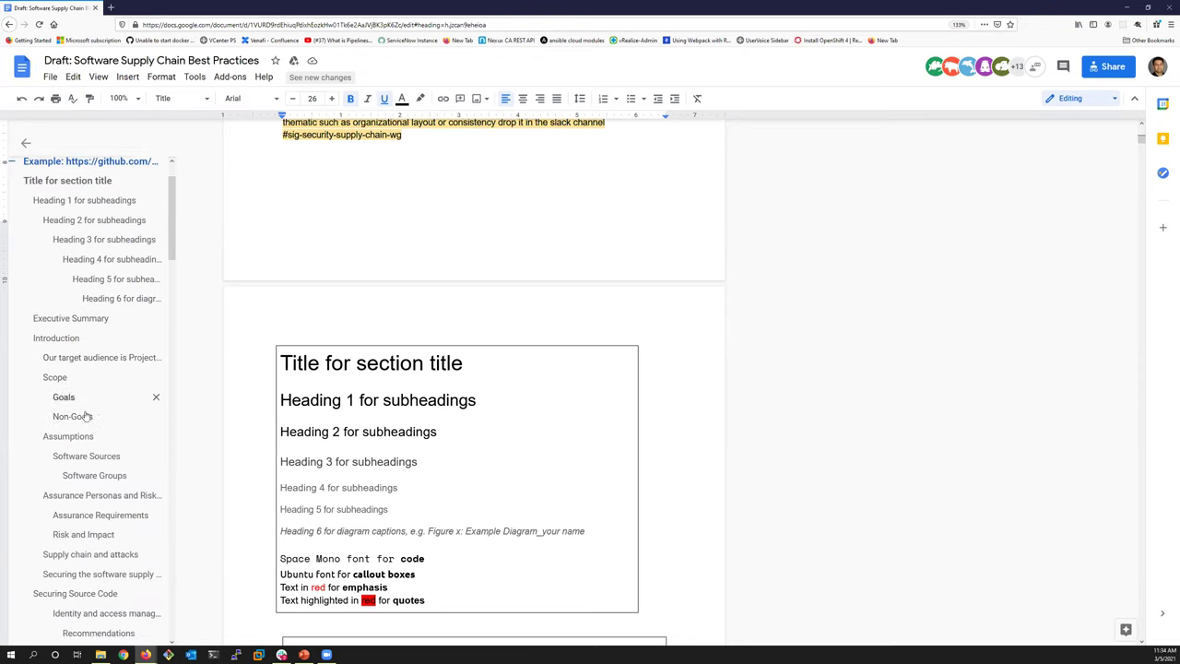
pyautogui.scroll(-2, 85, 417)
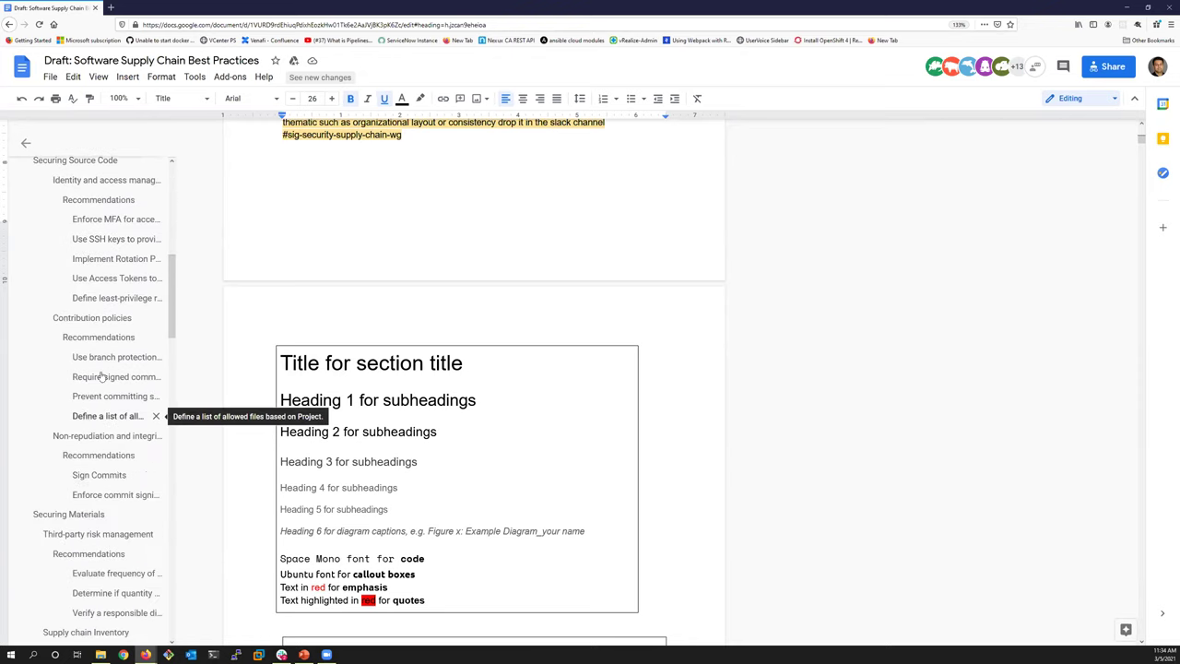
pyautogui.scroll(-1, 104, 373)
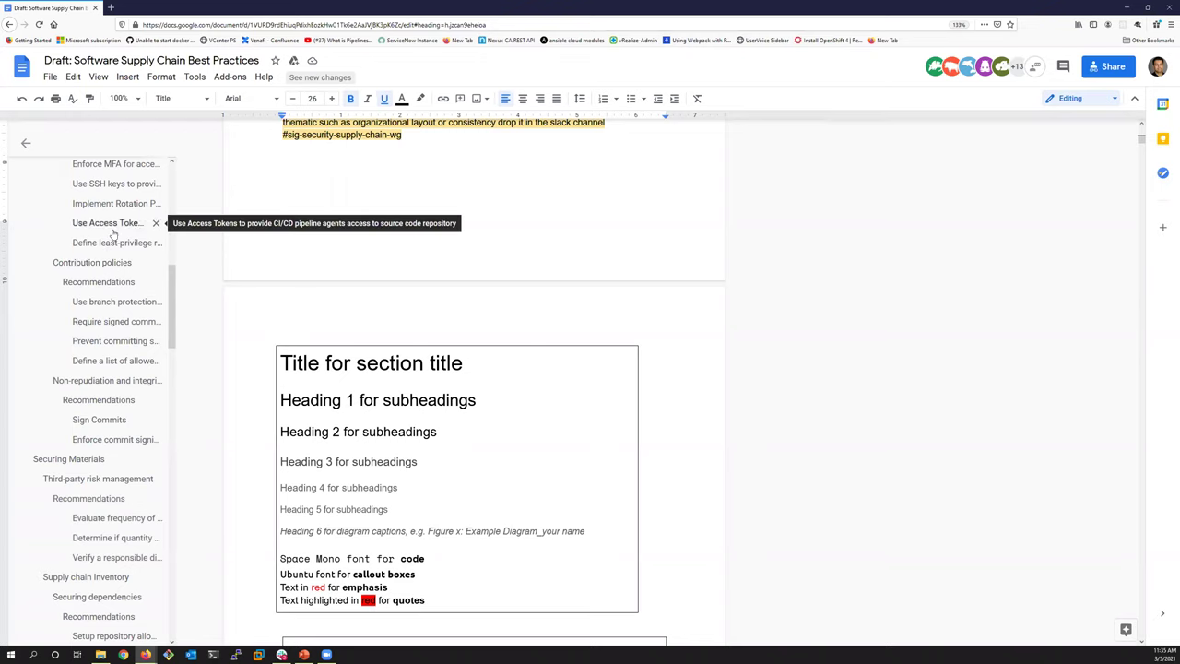
pyautogui.scroll(1, 111, 241)
# - Go to 'Implement Rotation Policy for SSH Keys' from the outline and read its justification and comments
pyautogui.click(109, 263)
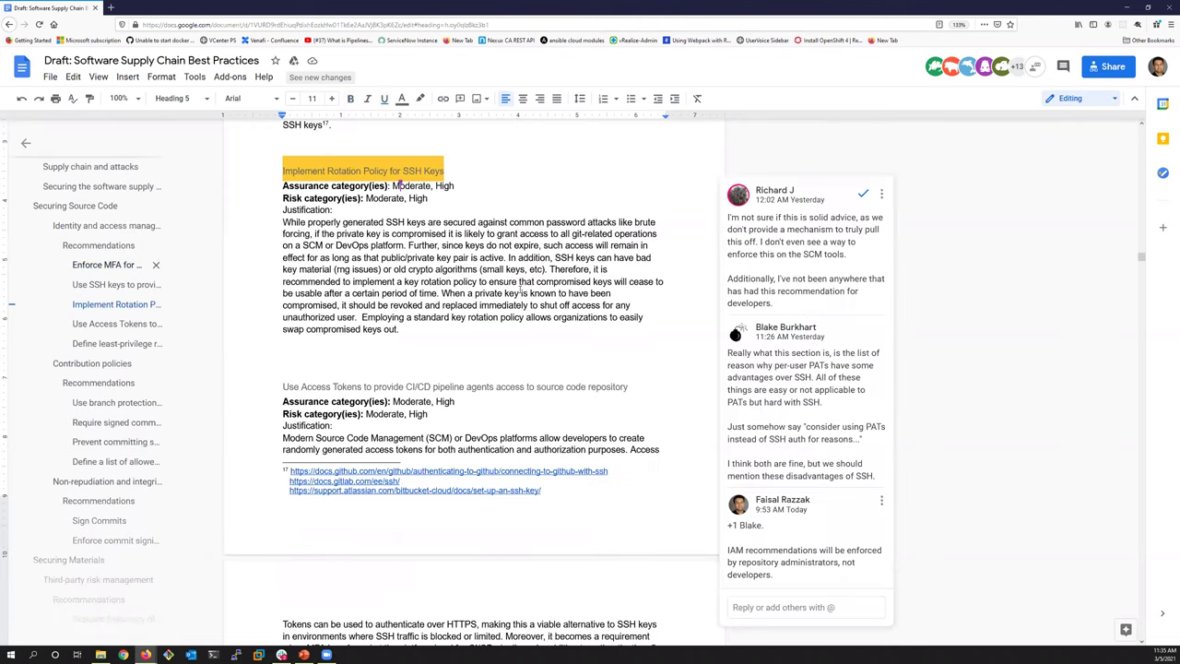
pyautogui.scroll(-1, 519, 290)
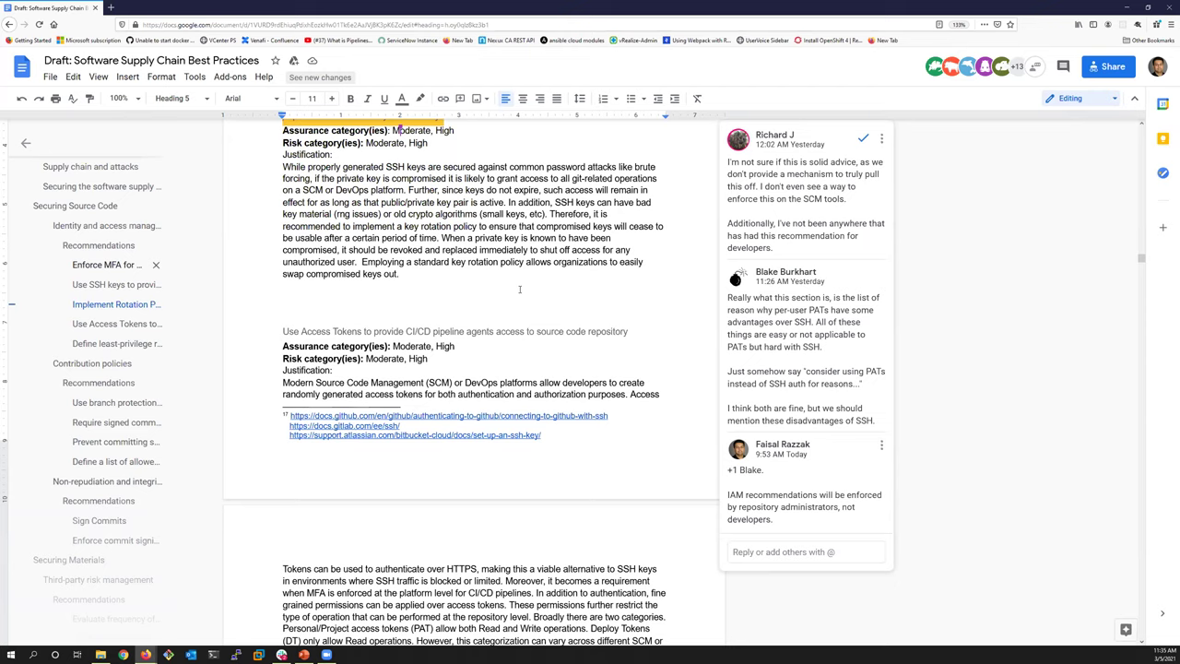
pyautogui.scroll(1, 519, 289)
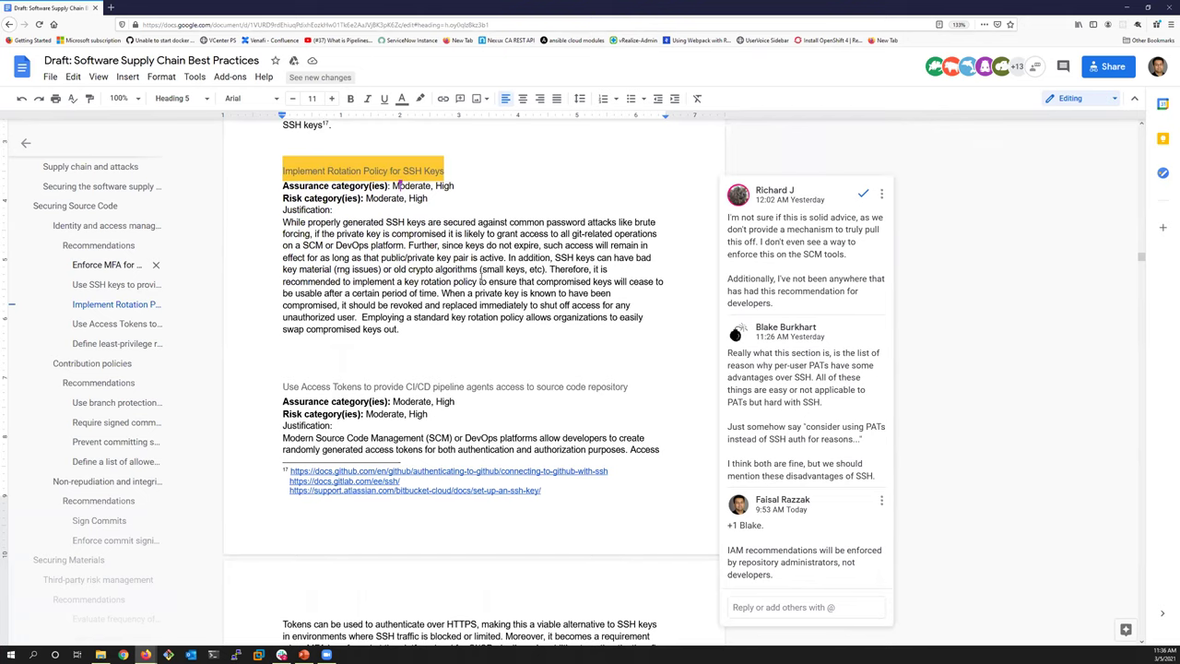
pyautogui.scroll(-1, 480, 277)
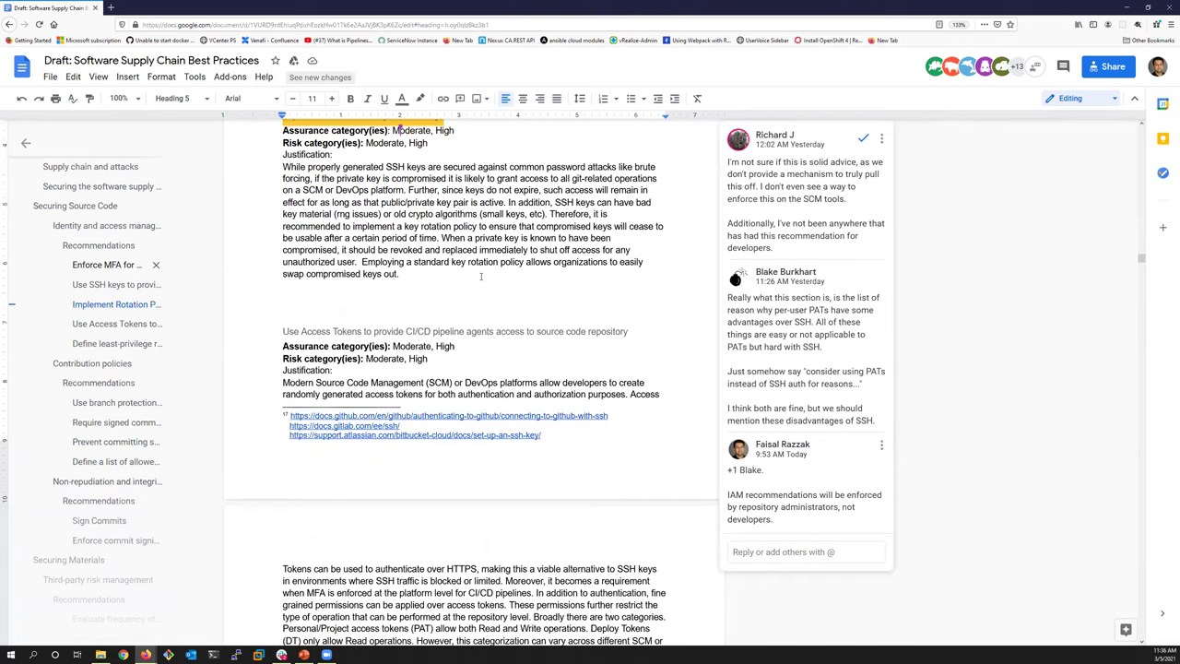
pyautogui.scroll(-1, 480, 276)
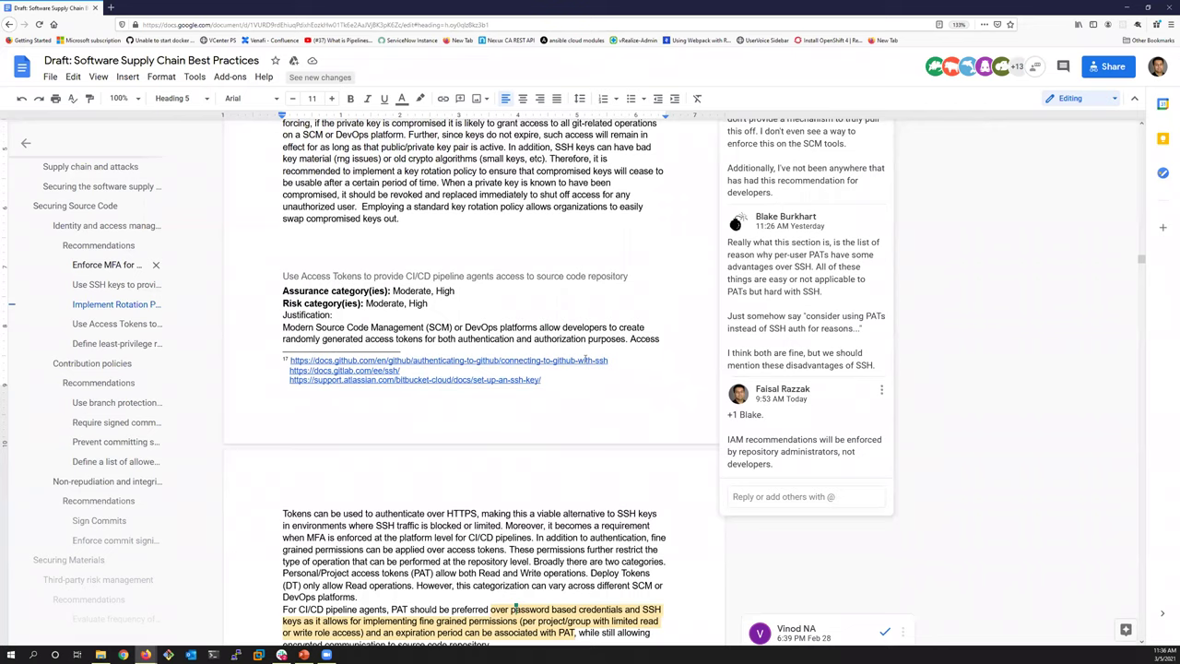
# - Scroll past Contribution policies and back up to the PAT paragraphs with the shared-secrets thread
pyautogui.scroll(-3, 585, 359)
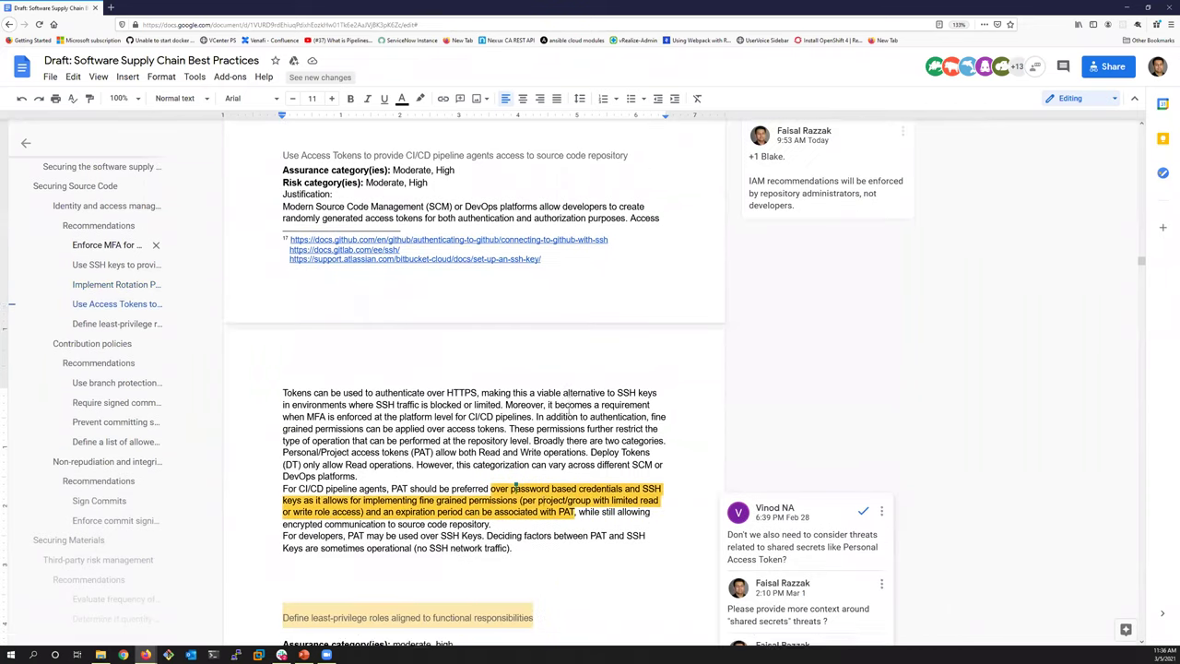
pyautogui.scroll(-14, 569, 410)
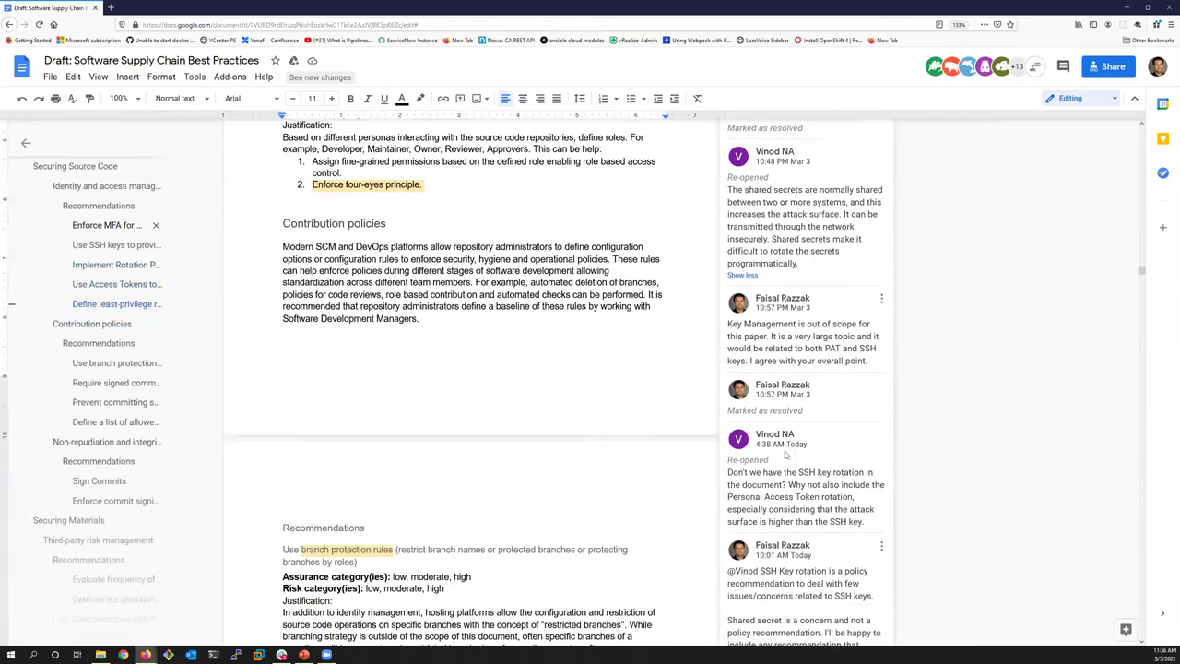
pyautogui.scroll(-7, 787, 453)
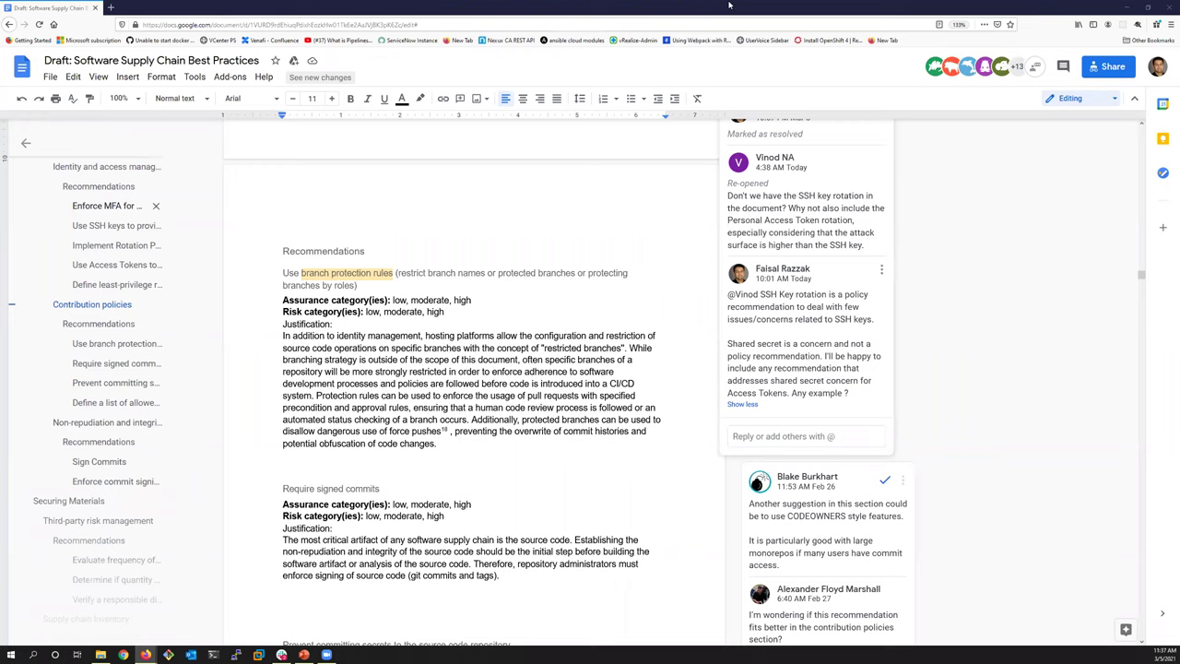
pyautogui.scroll(3, 602, 280)
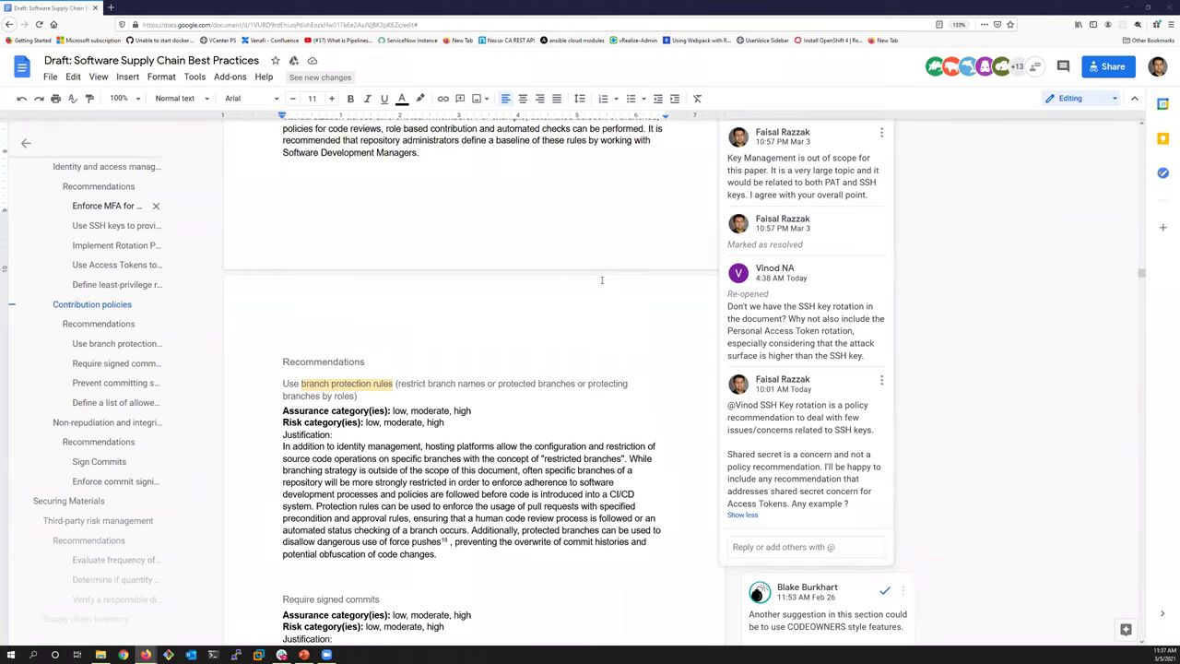
pyautogui.scroll(-6, 602, 279)
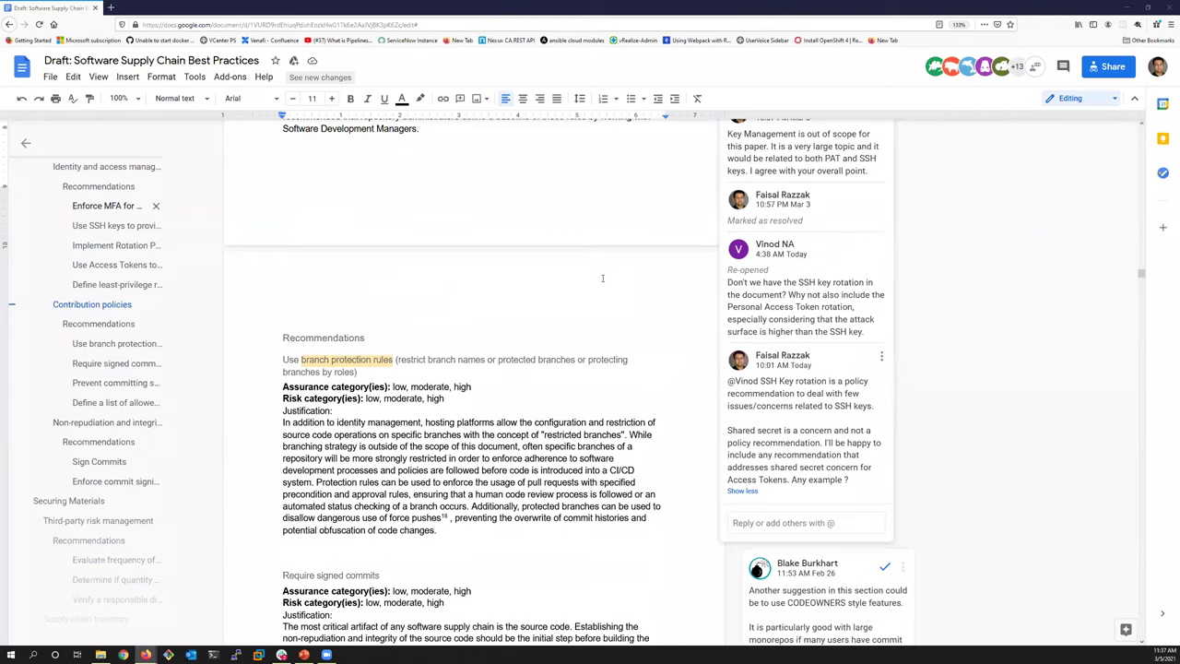
pyautogui.scroll(-2, 602, 278)
pyautogui.scroll(3, 602, 279)
pyautogui.scroll(10, 602, 278)
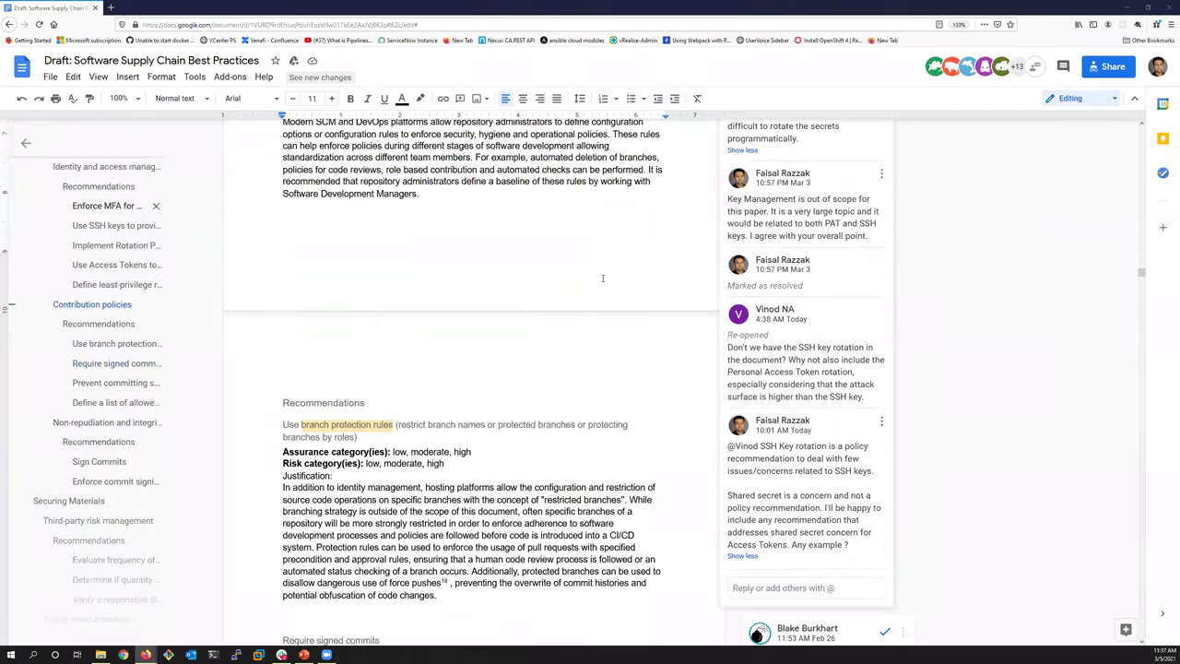
pyautogui.scroll(2, 602, 278)
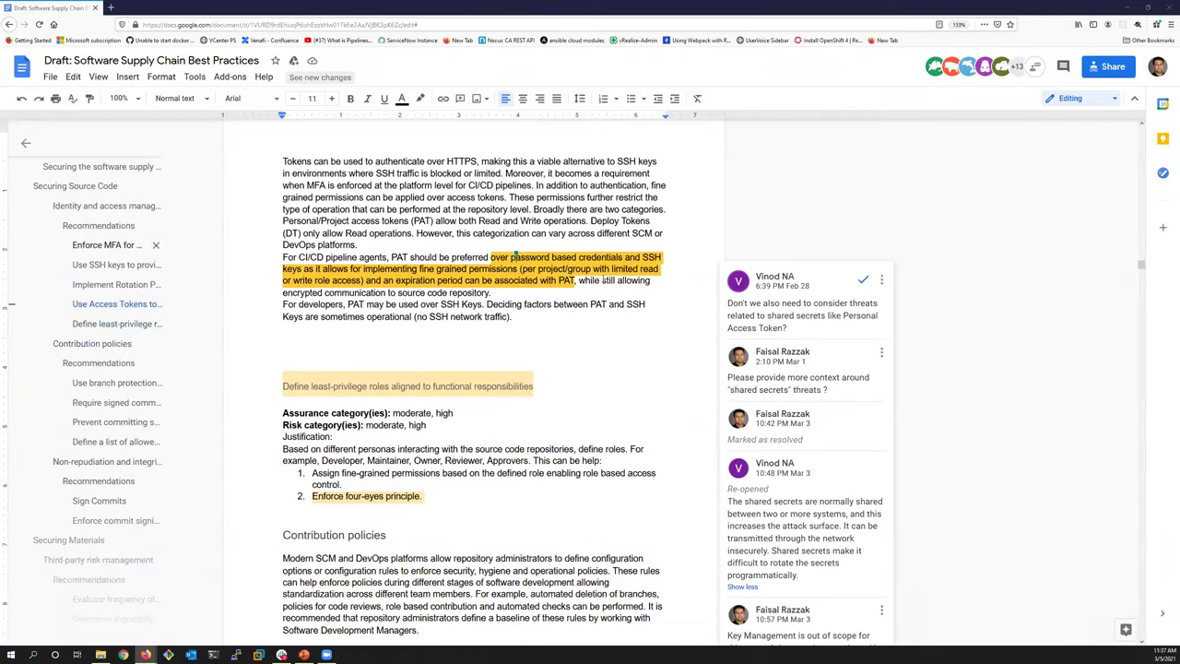
pyautogui.scroll(-1, 431, 264)
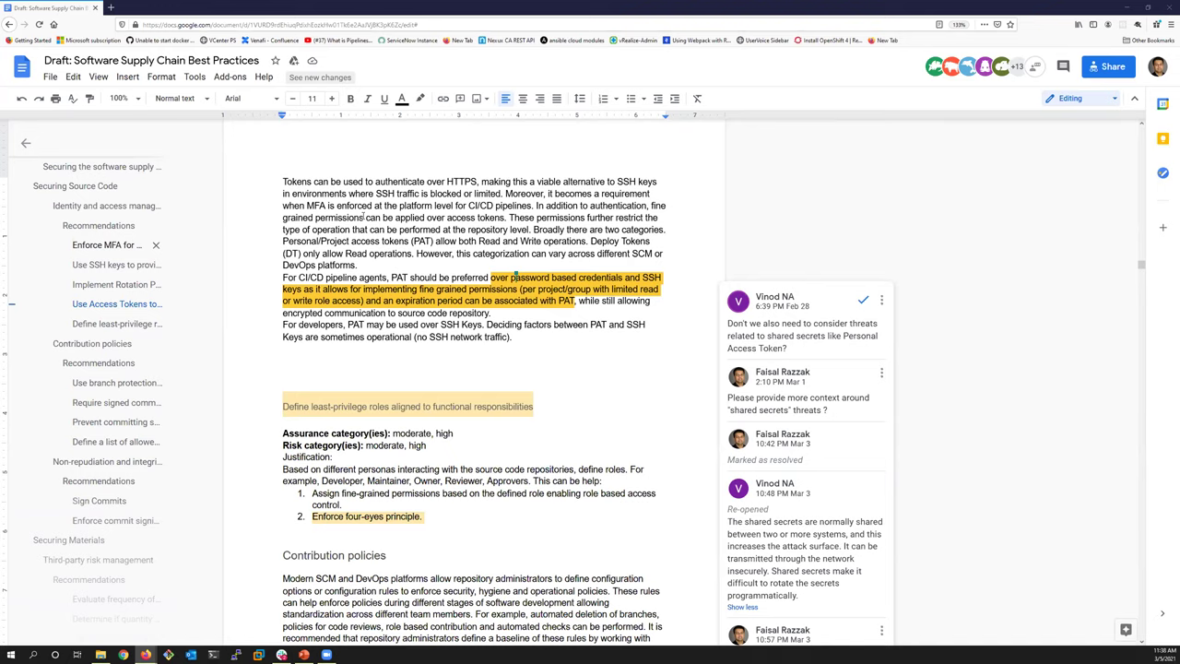
pyautogui.scroll(1, 362, 215)
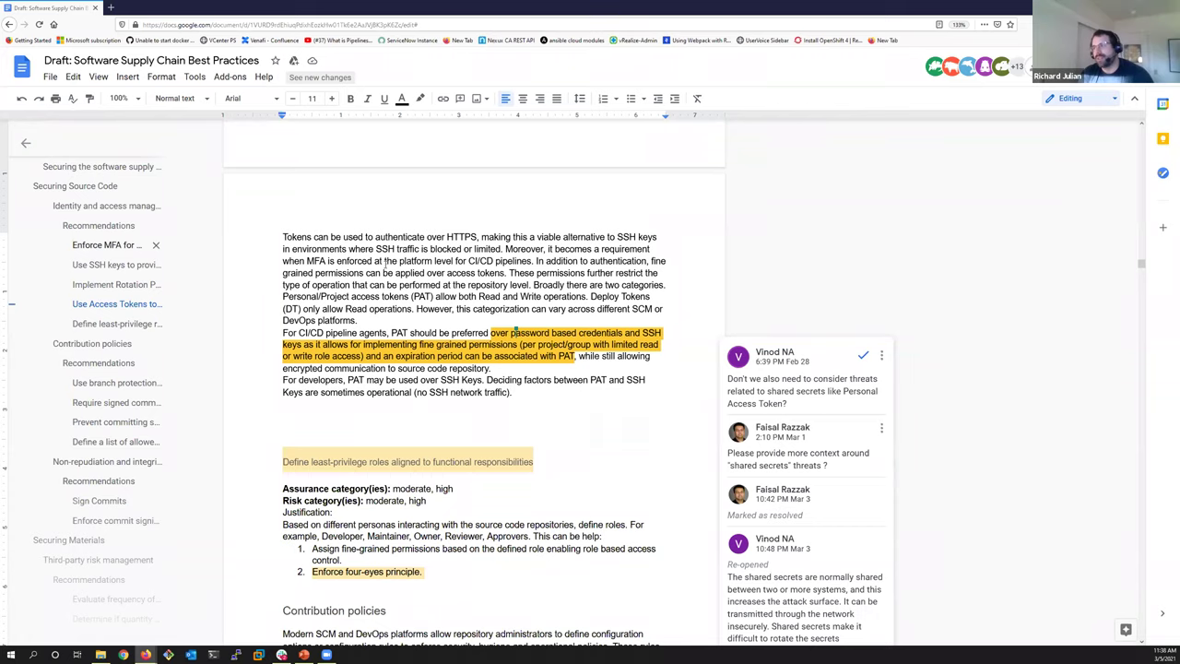
# - Select the sentence about MFA for CI/CD pipelines near the SSH key rotation section
pyautogui.scroll(3, 384, 262)
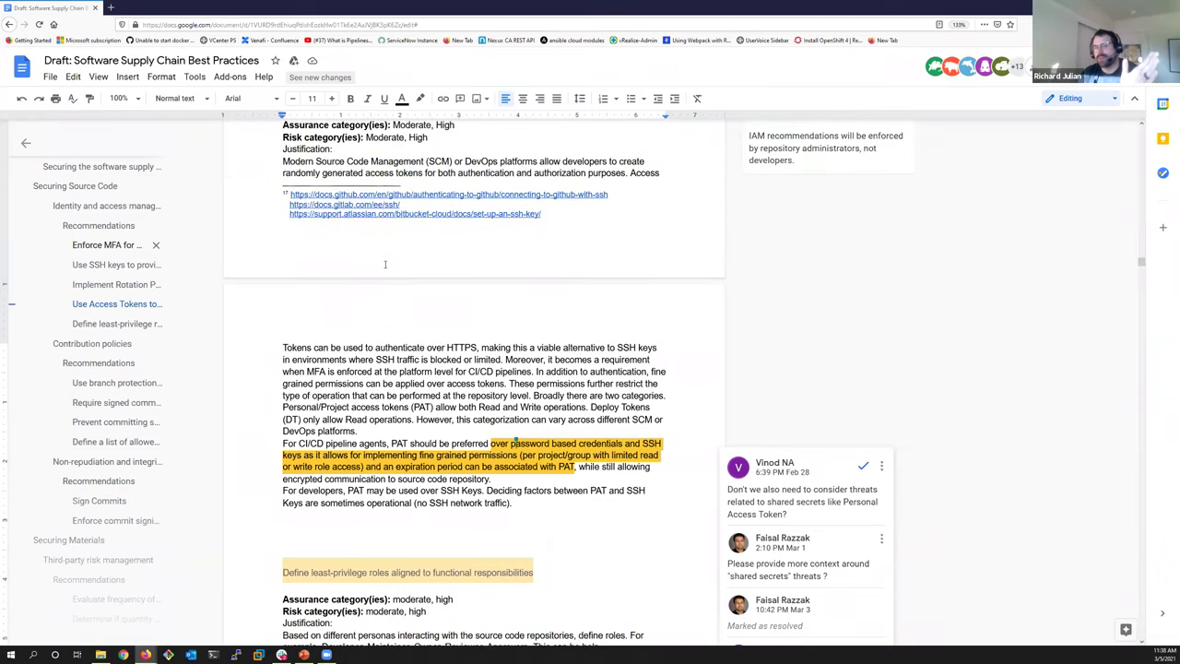
pyautogui.scroll(-3, 386, 264)
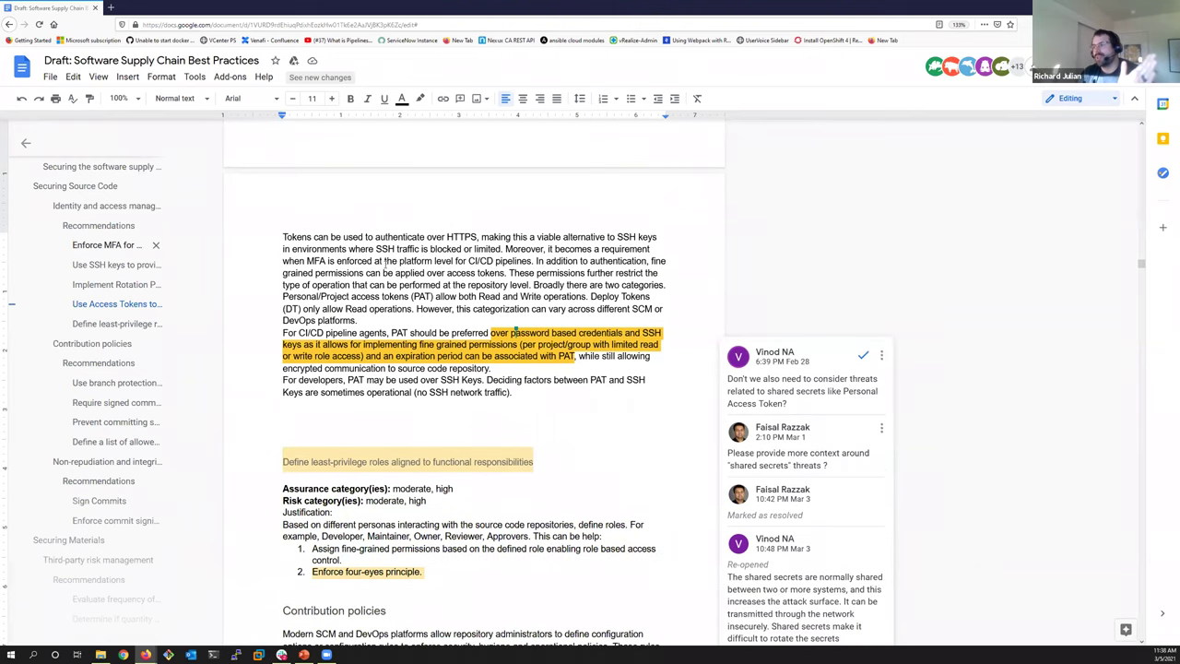
pyautogui.scroll(5, 386, 262)
pyautogui.scroll(-4, 385, 265)
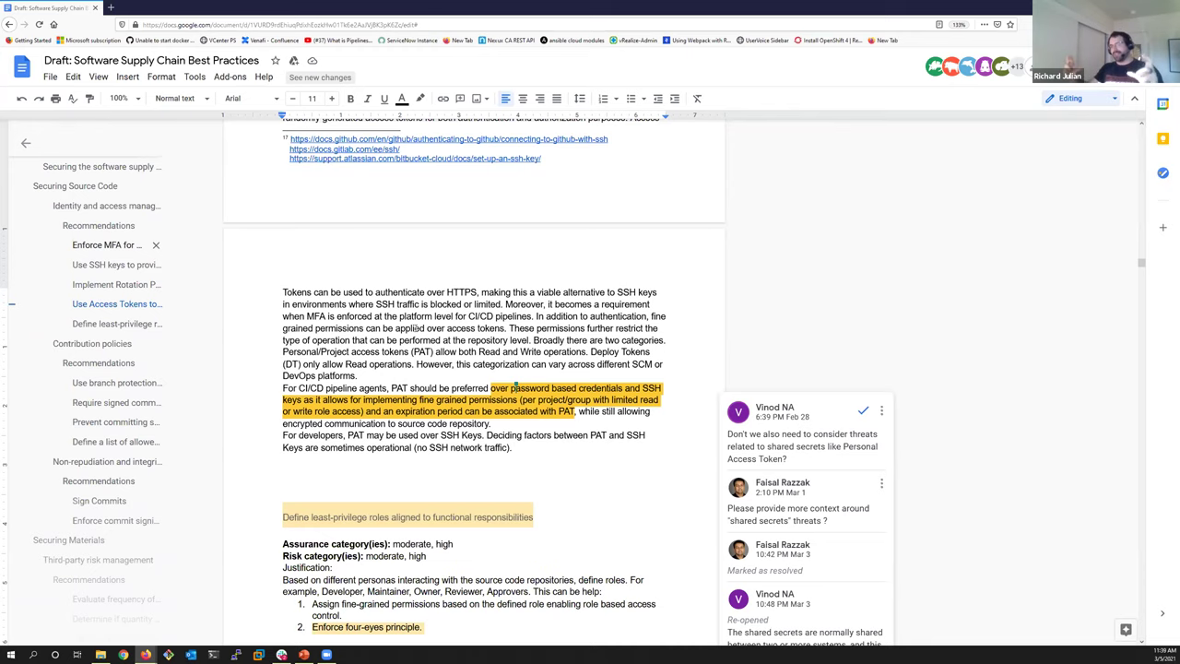
pyautogui.scroll(1, 415, 328)
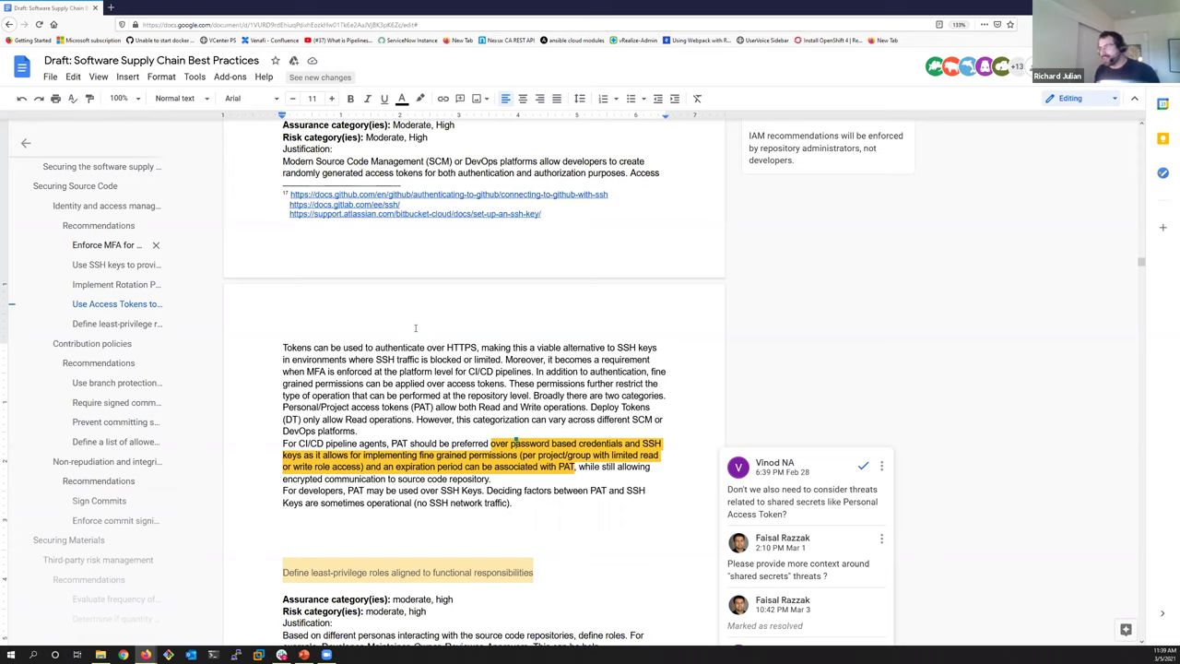
pyautogui.scroll(1, 415, 328)
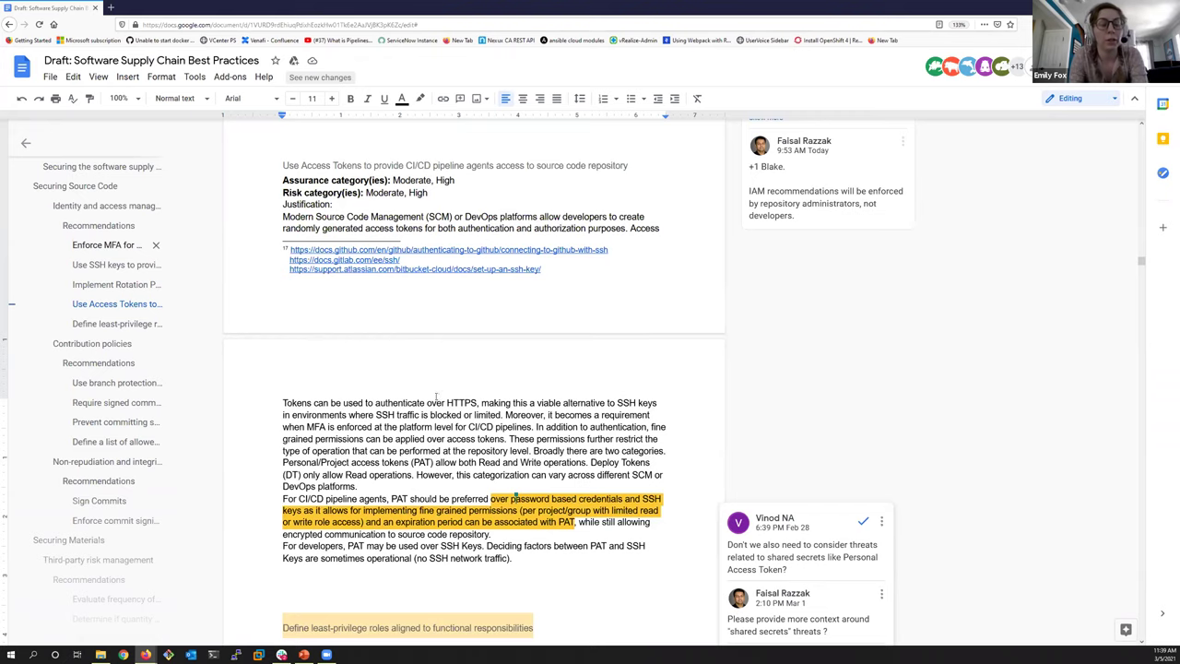
pyautogui.scroll(-1, 432, 385)
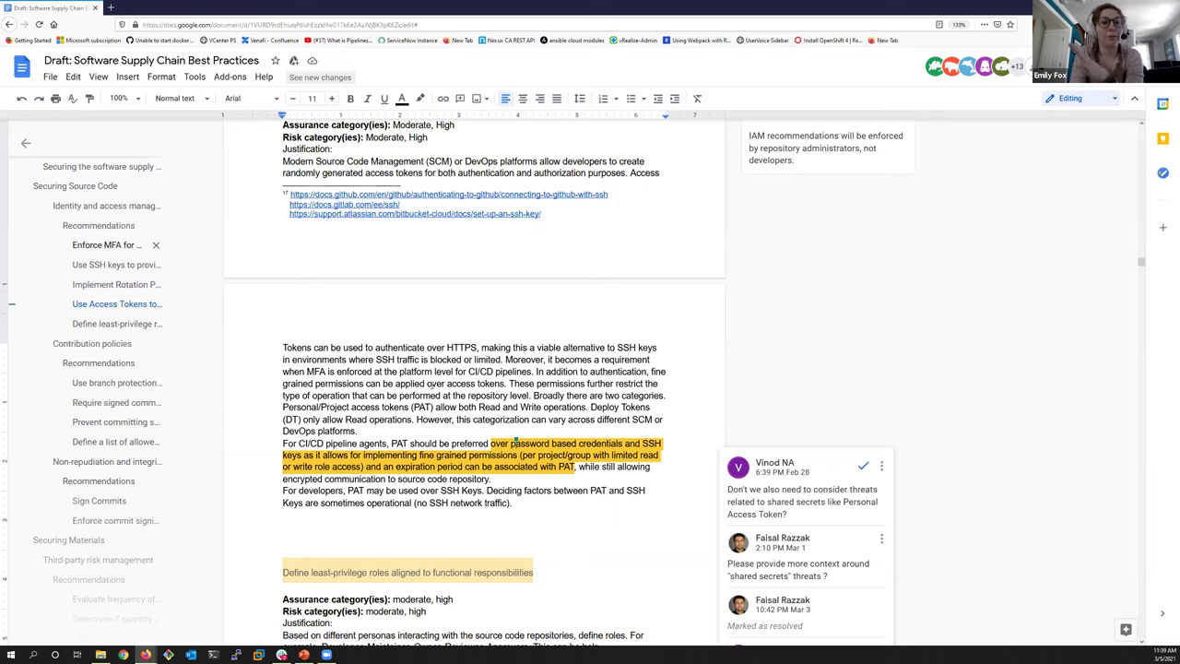
pyautogui.scroll(1, 432, 386)
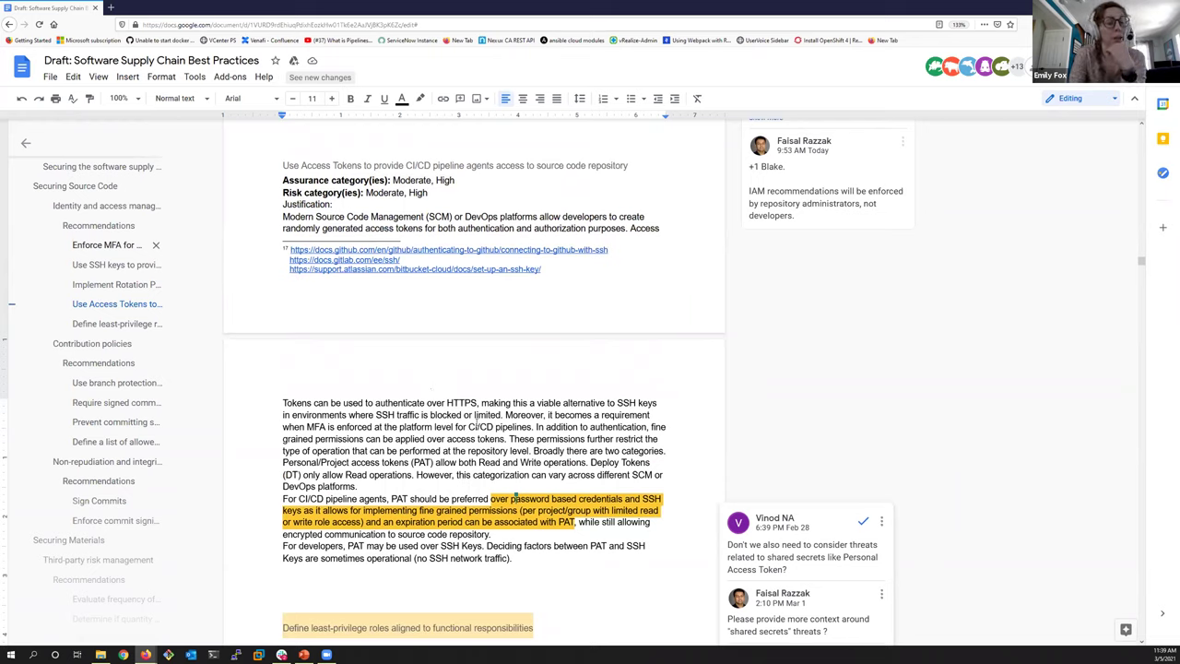
pyautogui.moveTo(533, 426); pyautogui.dragTo(522, 417)
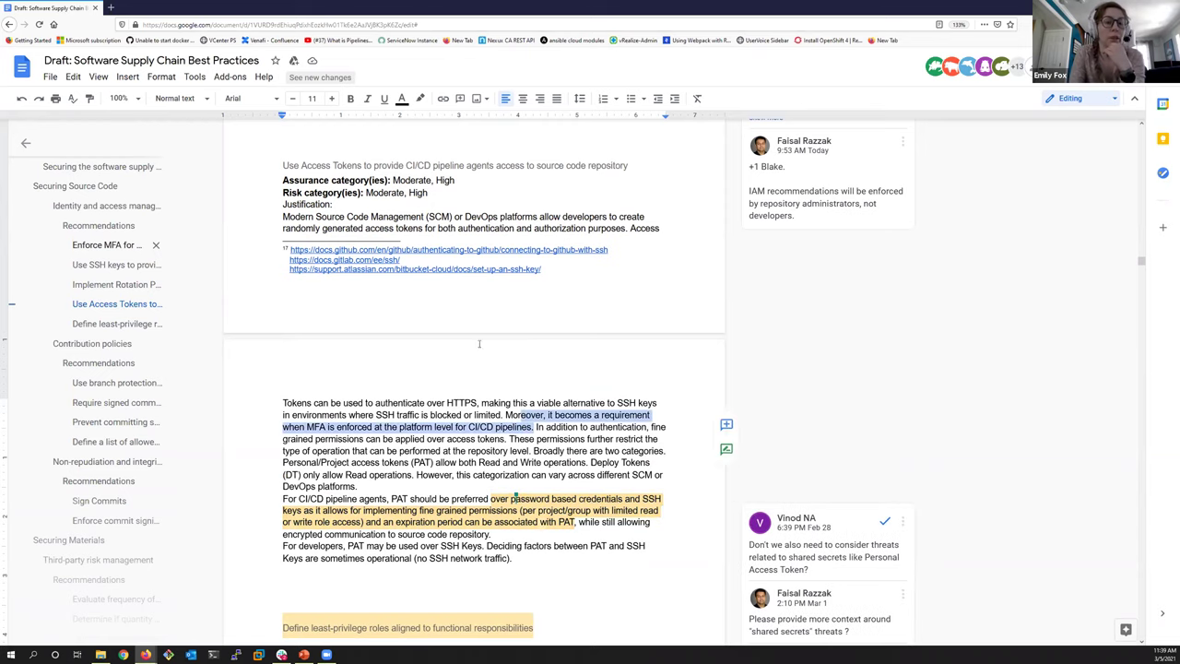
# - Select 'CI/CD pipeline agents access to source code repository' in the Use Access Tokens heading
pyautogui.scroll(5, 478, 341)
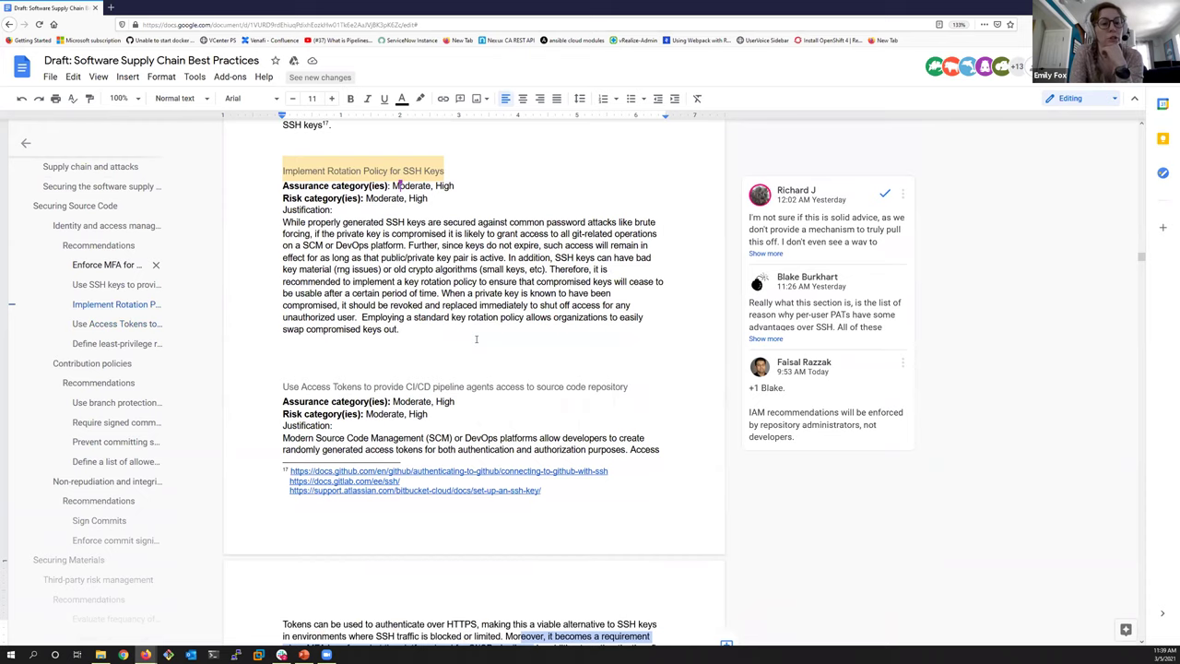
pyautogui.scroll(-1, 476, 339)
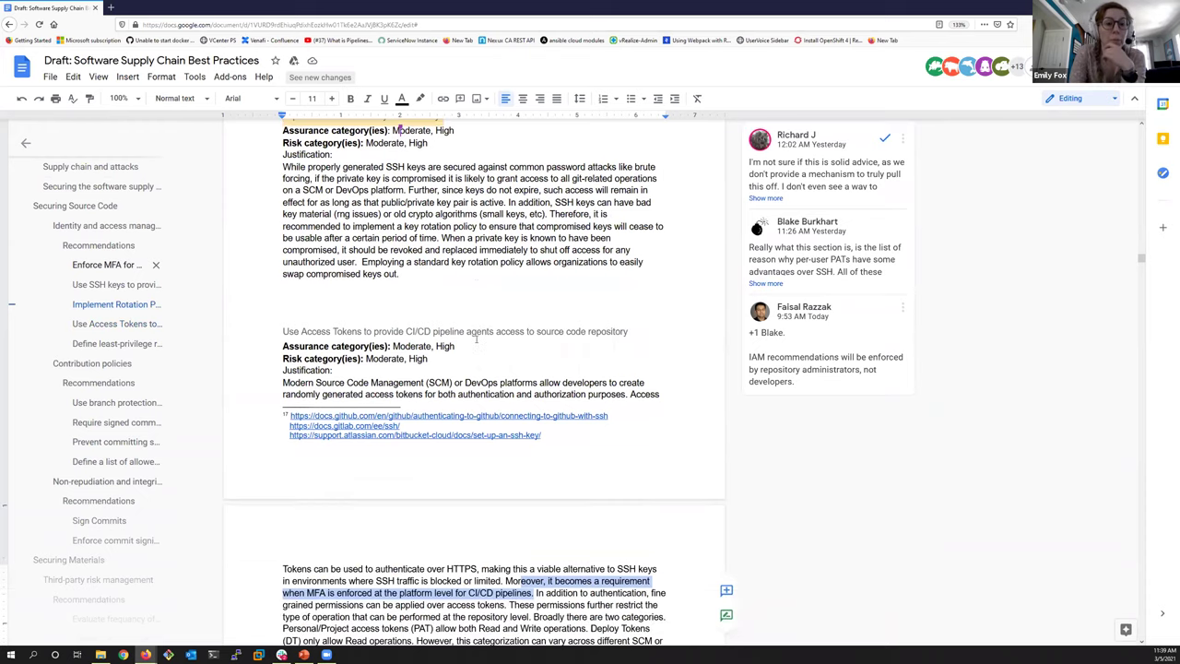
pyautogui.scroll(-1, 477, 338)
pyautogui.scroll(3, 478, 338)
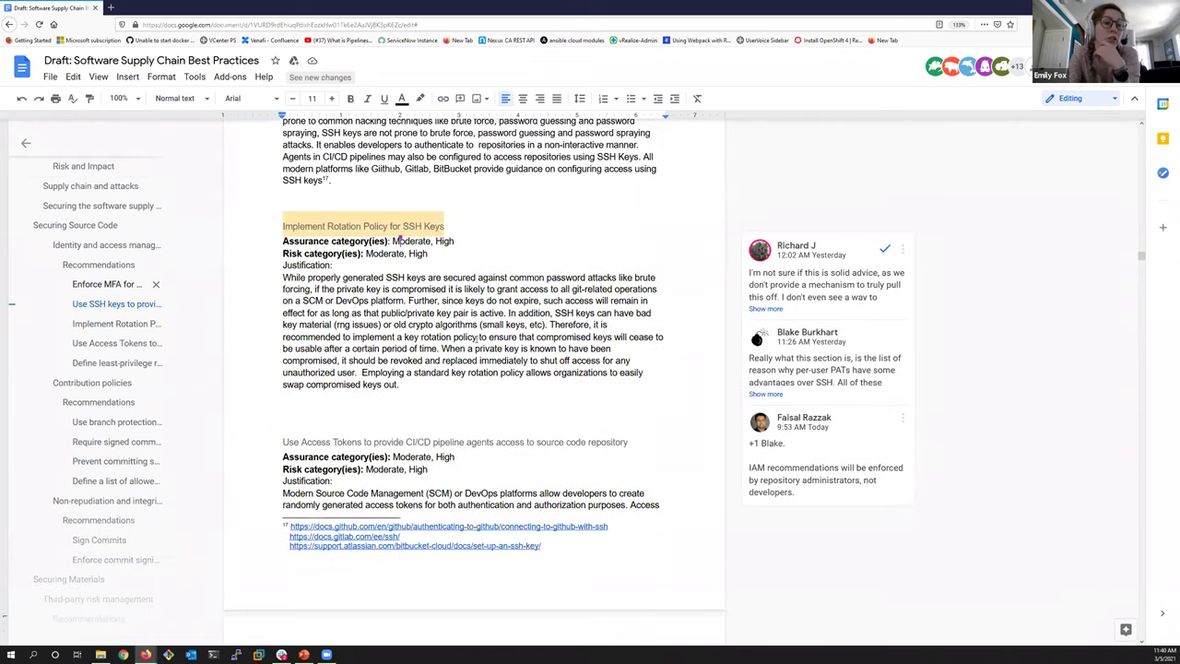
pyautogui.scroll(4, 476, 337)
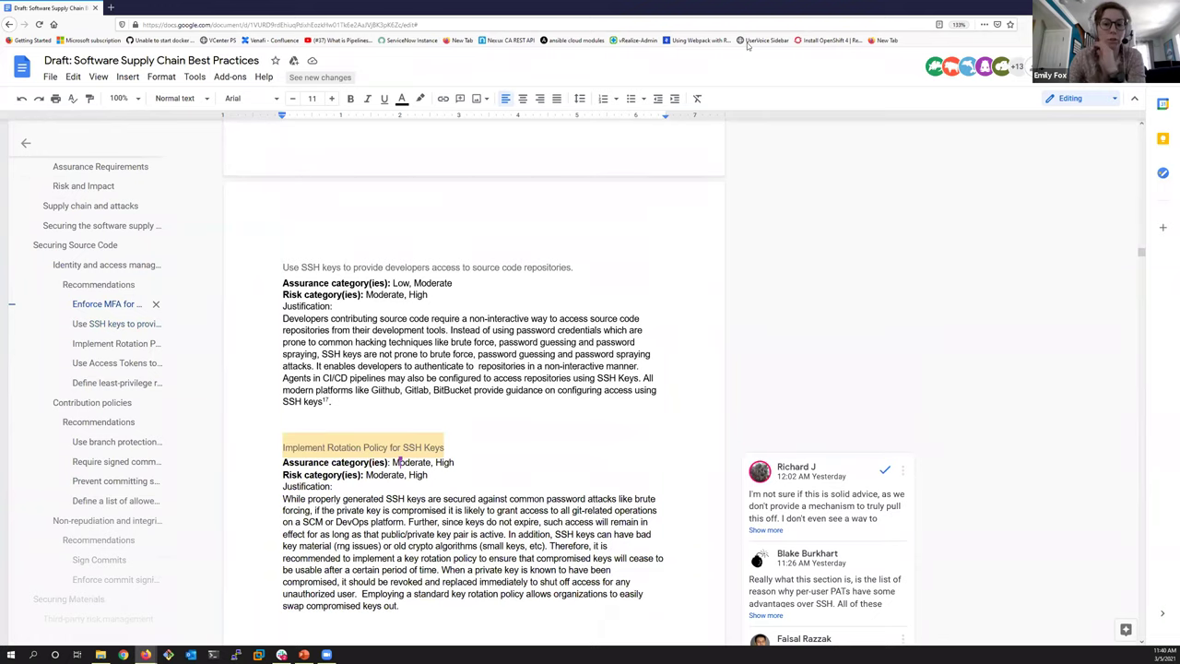
pyautogui.scroll(-3, 573, 334)
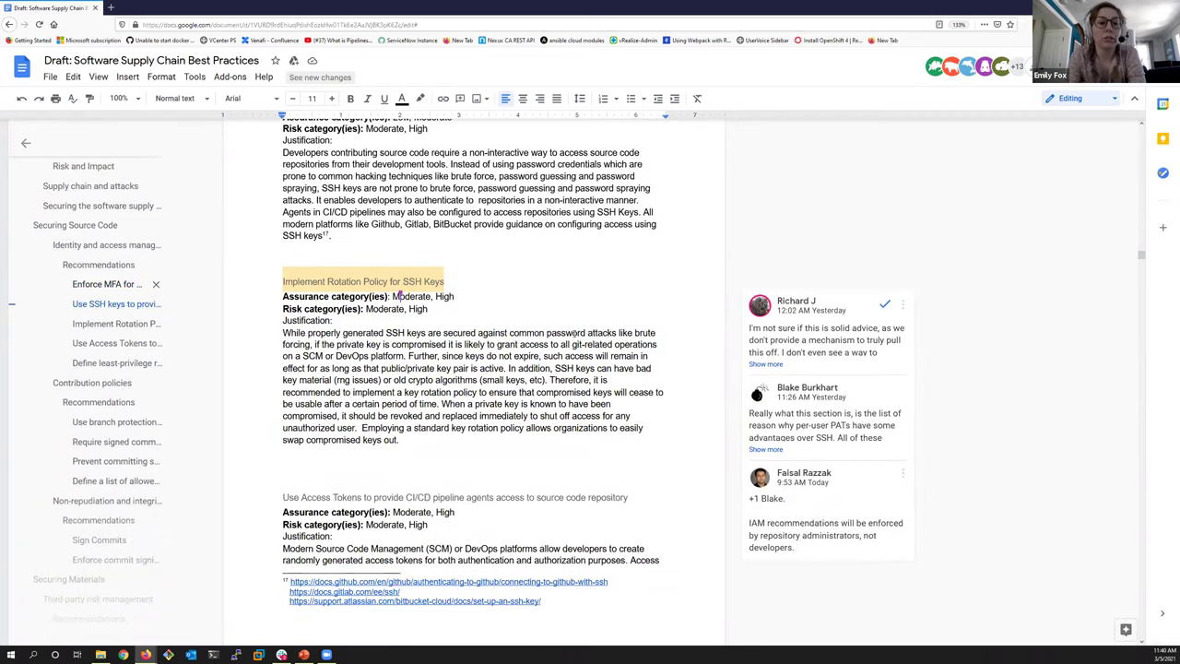
pyautogui.scroll(-1, 574, 333)
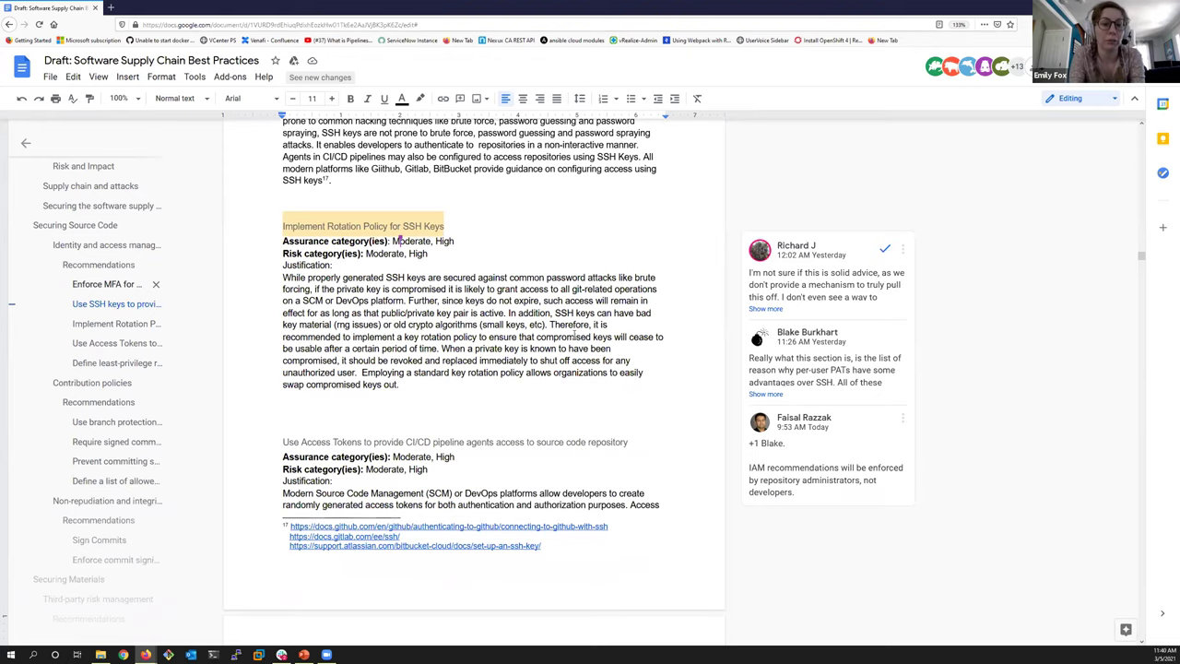
pyautogui.scroll(-1, 573, 335)
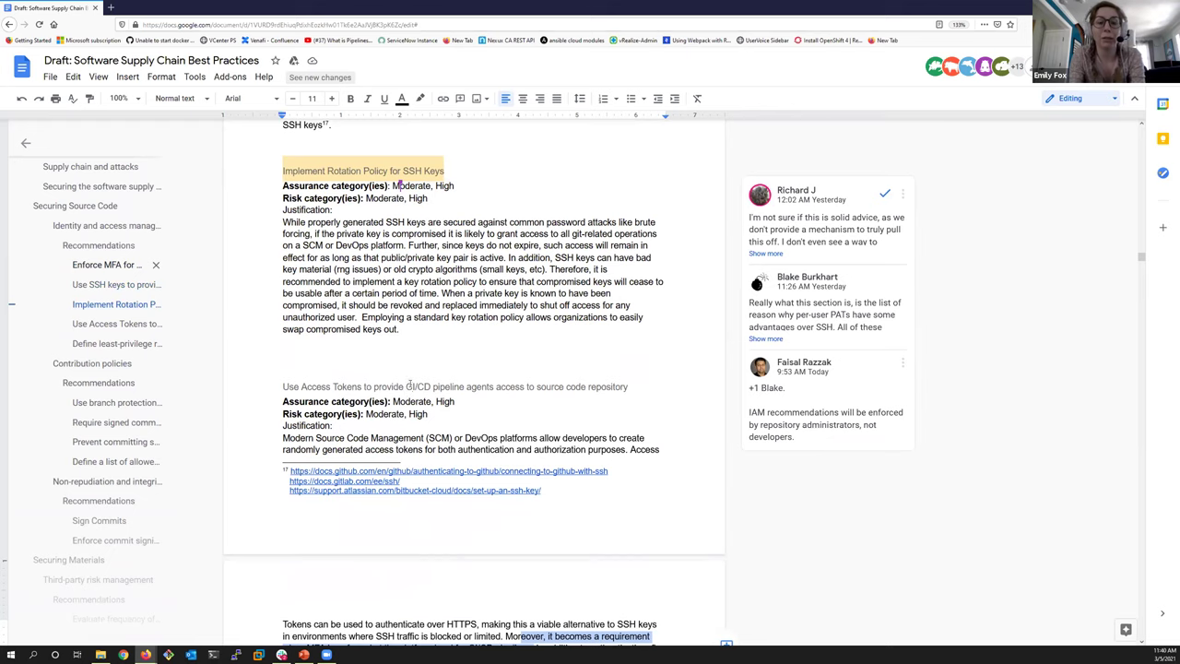
pyautogui.moveTo(410, 386); pyautogui.dragTo(625, 387)
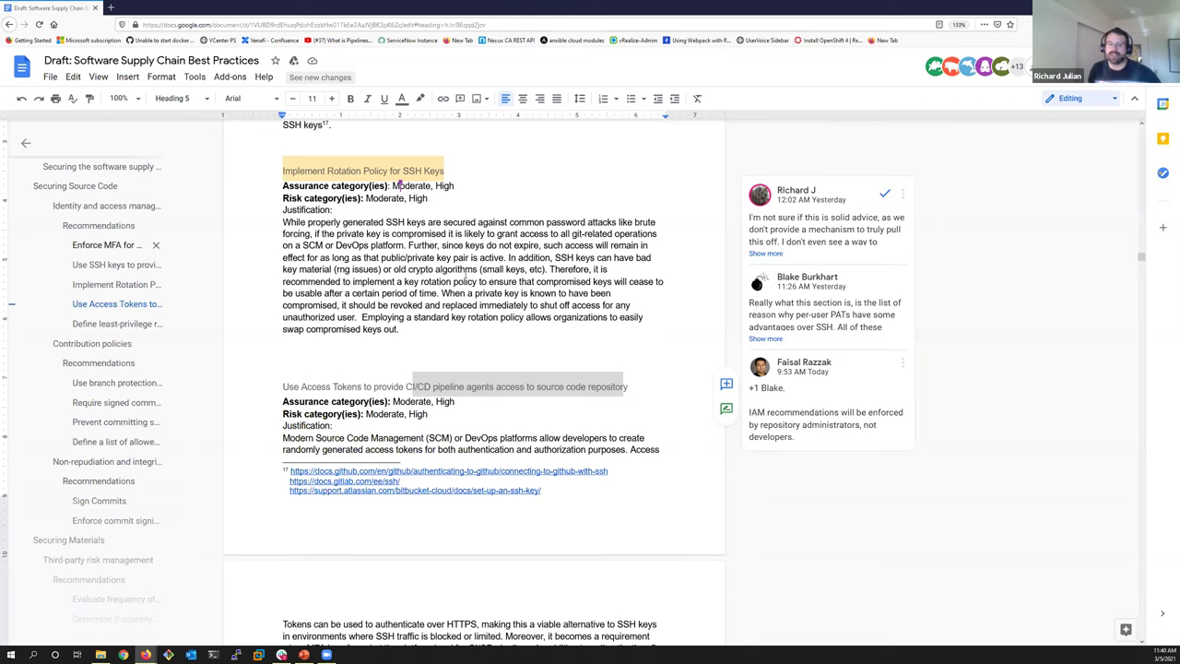
# - Review the SSH keys sections, then scroll past the footnotes to the Tokens paragraph
pyautogui.scroll(1, 466, 279)
pyautogui.scroll(2, 465, 275)
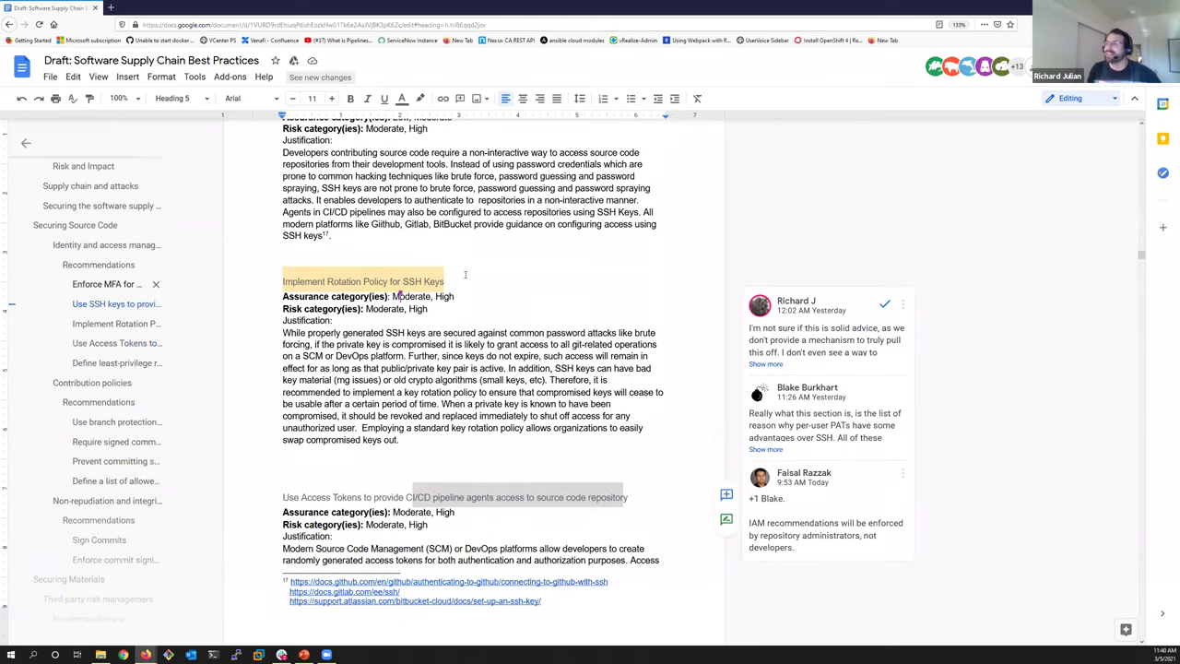
pyautogui.scroll(1, 466, 274)
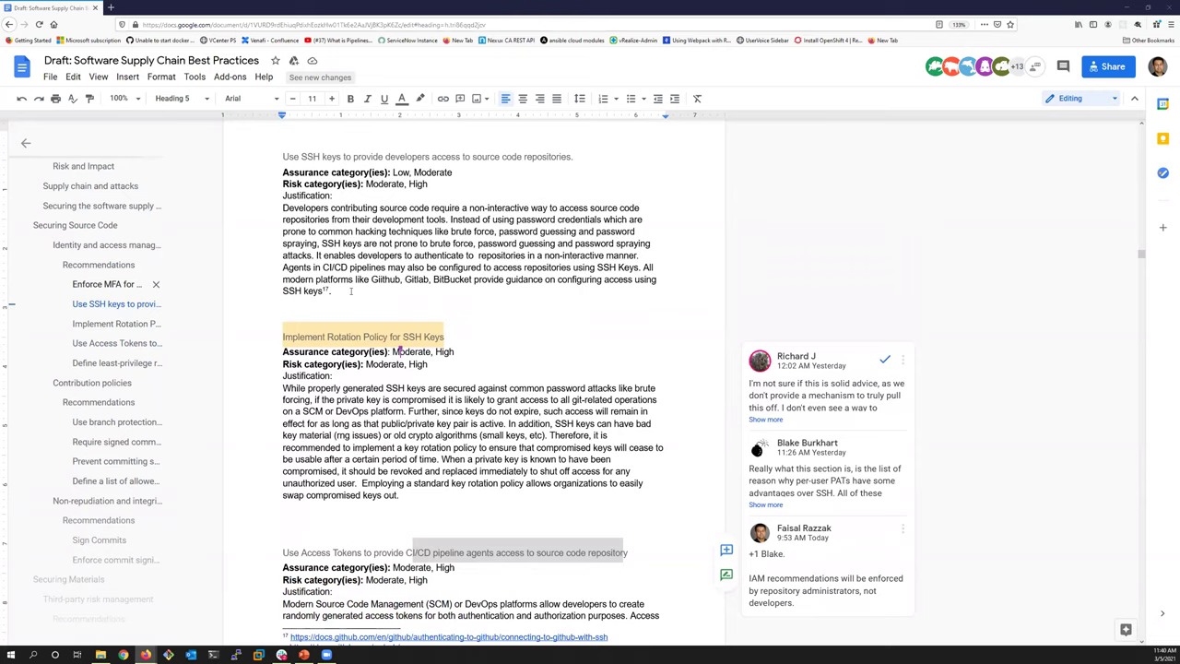
pyautogui.scroll(-3, 348, 415)
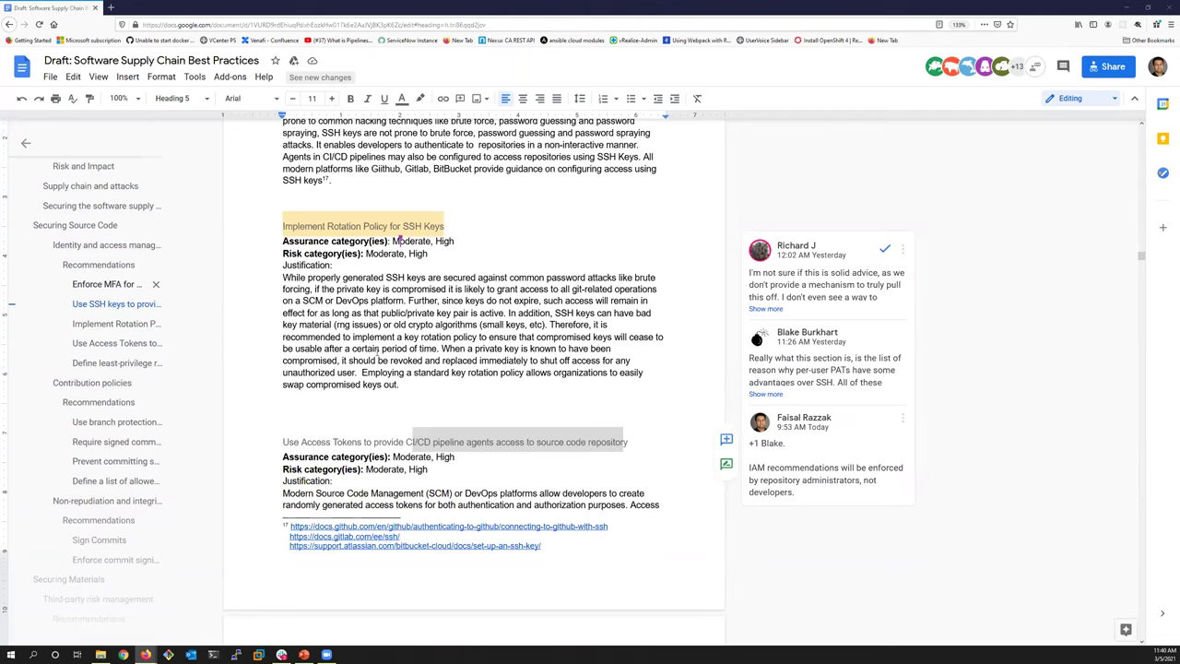
pyautogui.scroll(3, 366, 183)
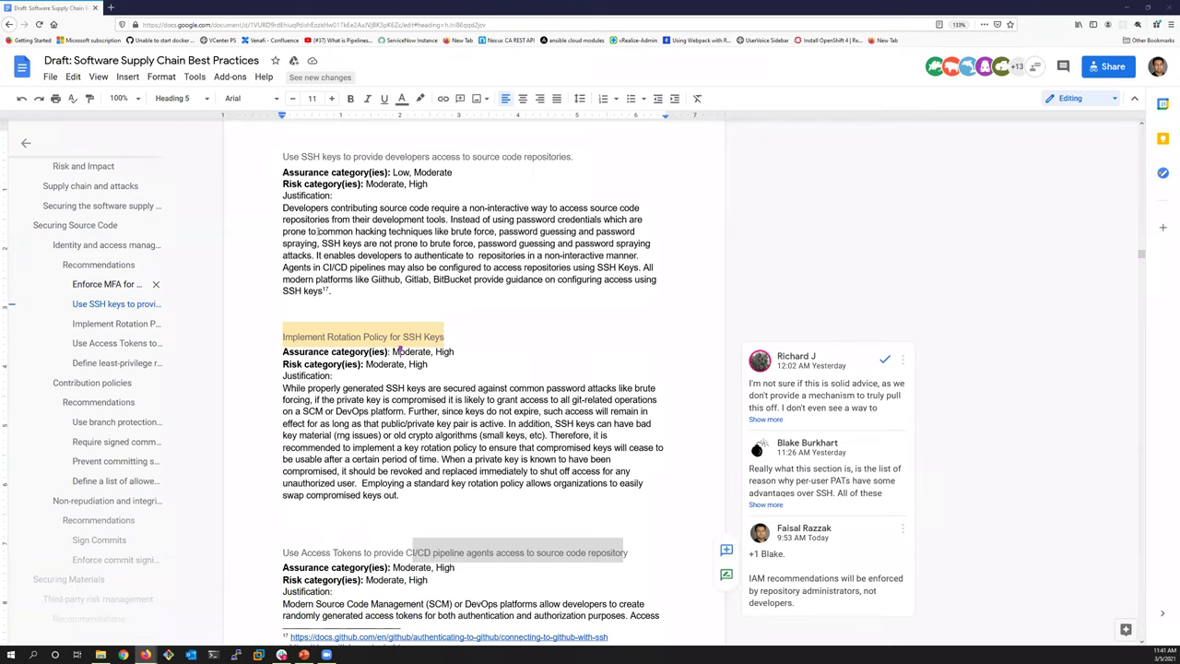
pyautogui.scroll(-6, 456, 319)
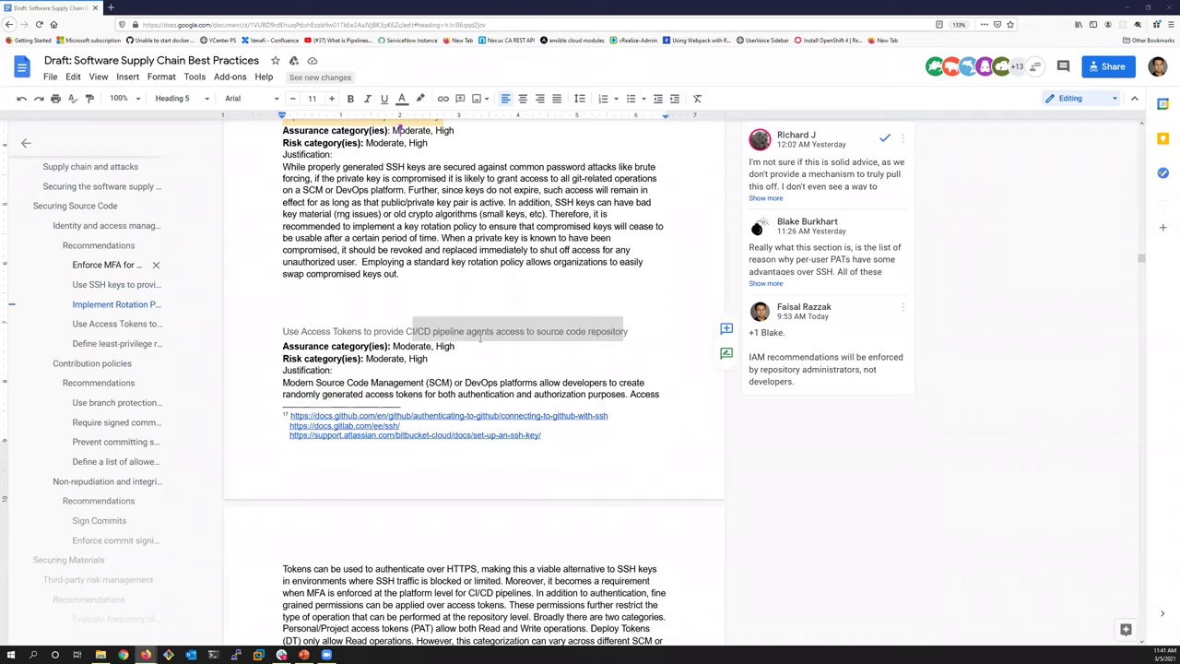
pyautogui.scroll(-6, 350, 334)
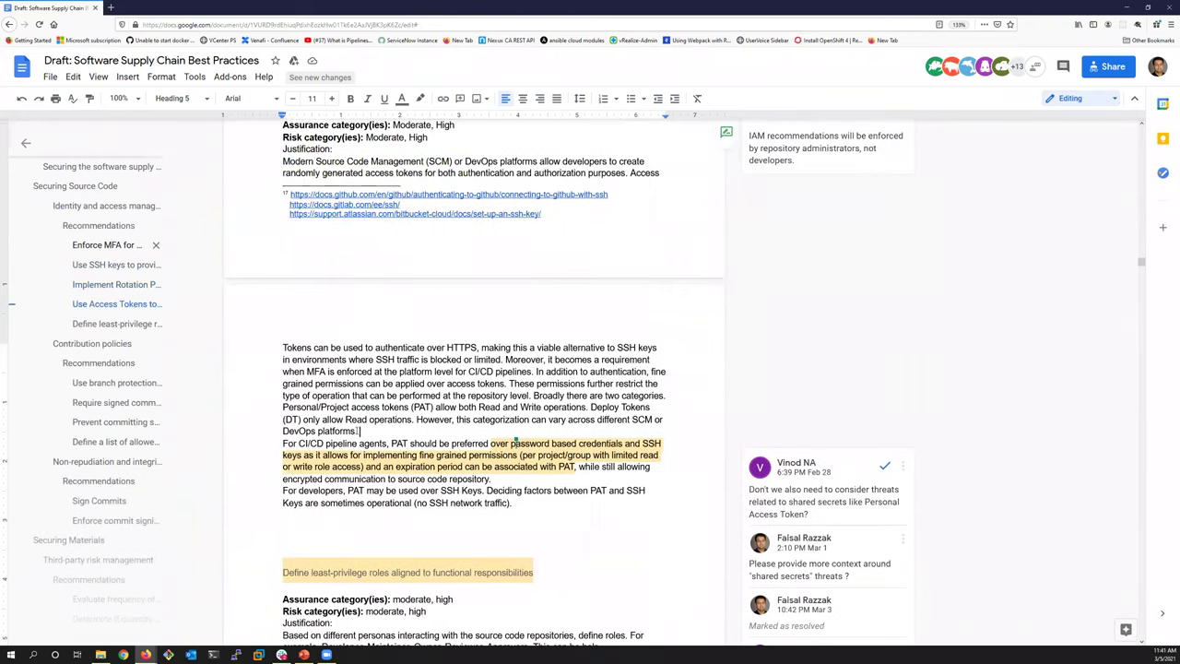
# - Select the whole paragraph from 'Tokens' through 'DevOps platforms.'
pyautogui.moveTo(360, 432); pyautogui.dragTo(283, 347)
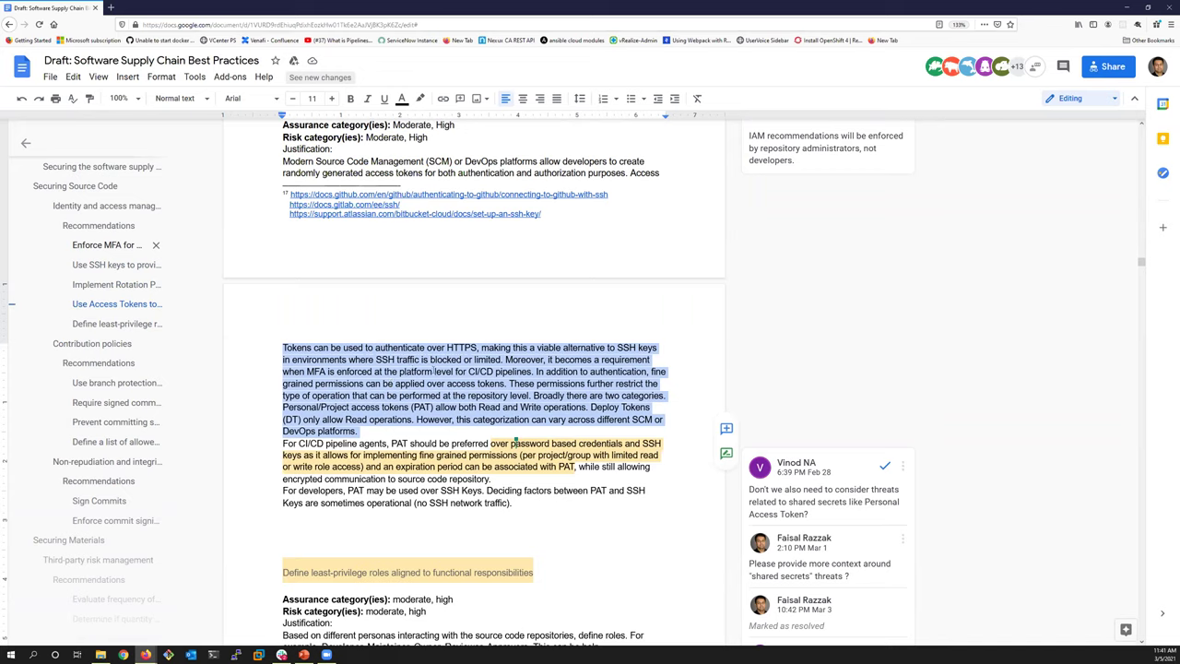
pyautogui.scroll(1, 432, 369)
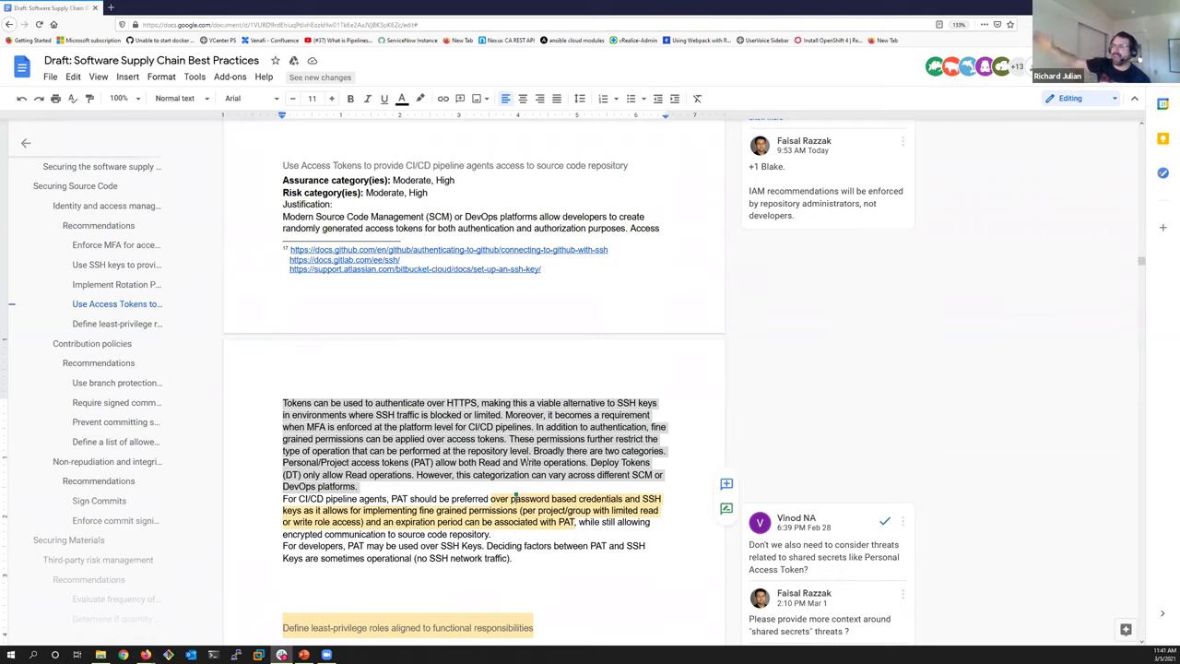
# - Clear the paragraph selection and select the entire 'Use Access Tokens…' heading line
pyautogui.click(281, 275)
pyautogui.scroll(3, 281, 276)
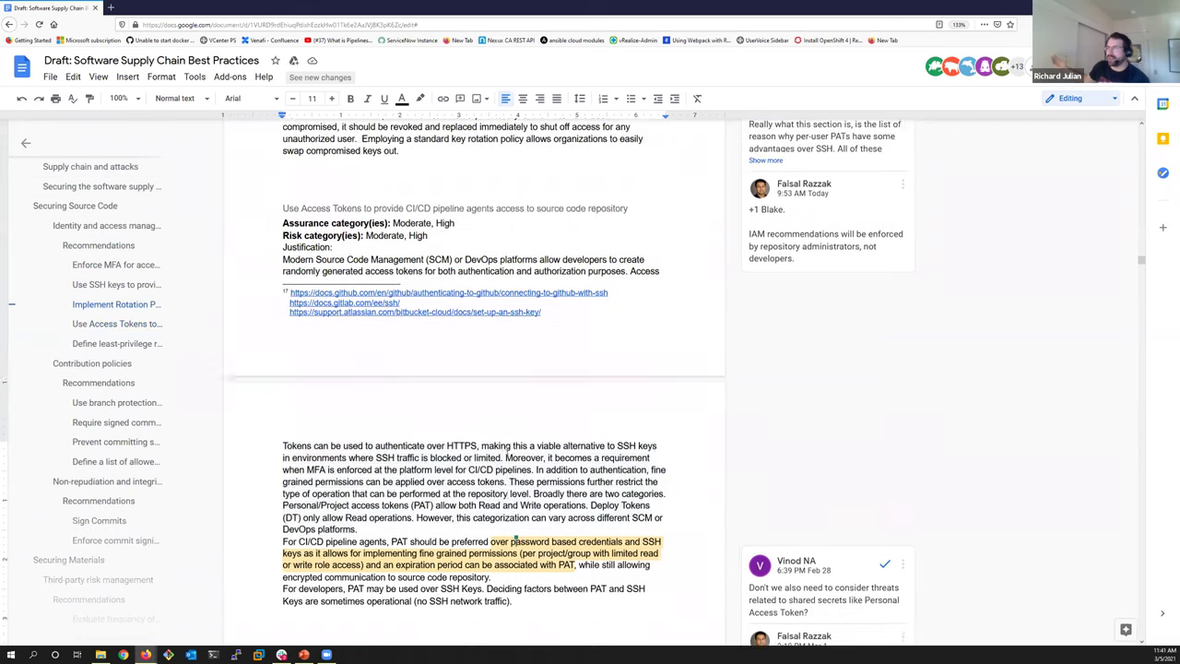
pyautogui.moveTo(281, 276); pyautogui.dragTo(633, 276)
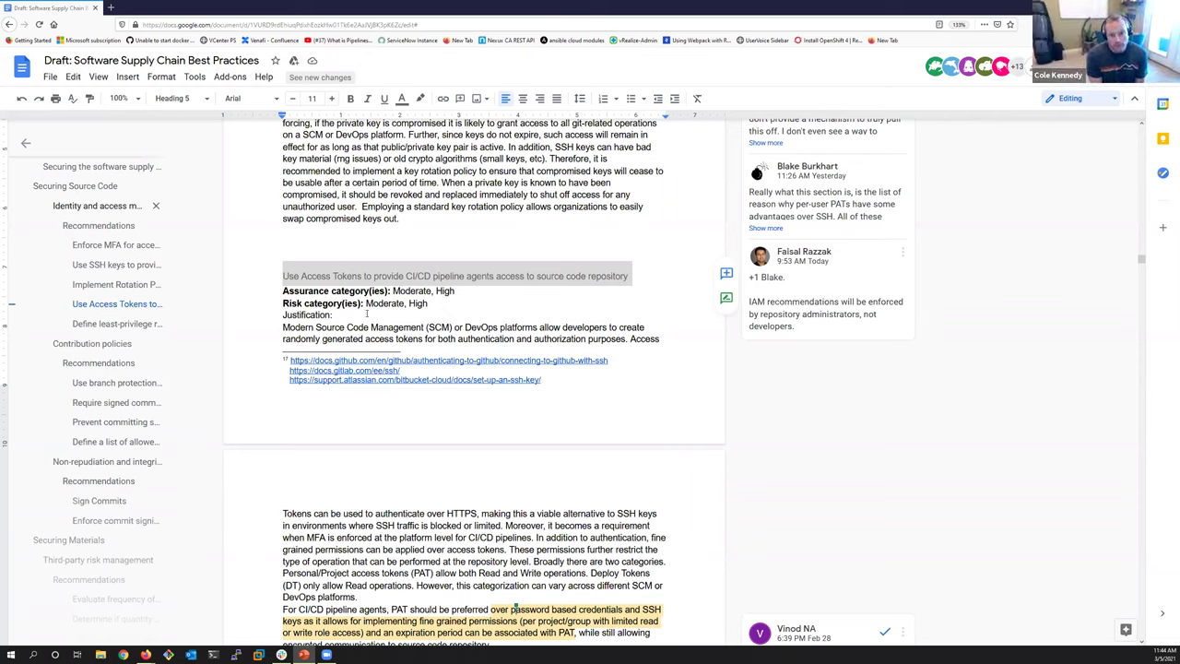
# - Place the cursor after the access token 'Justification:' label and review the nearby sections
pyautogui.click(366, 313)
pyautogui.scroll(2, 366, 313)
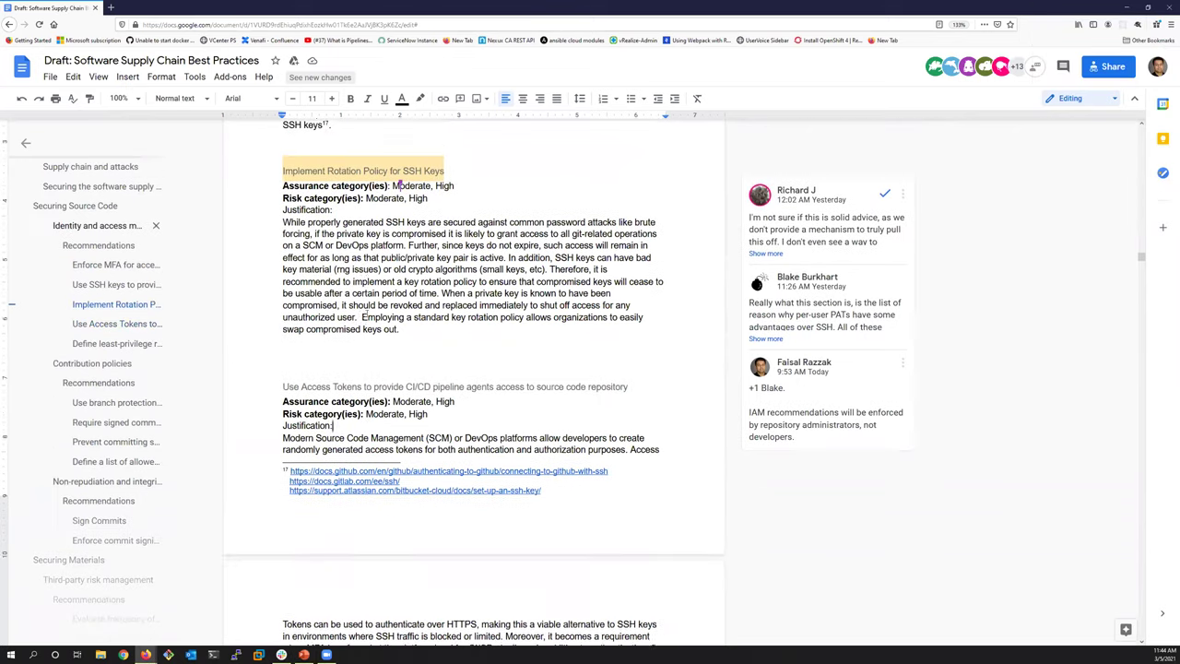
pyautogui.scroll(2, 363, 313)
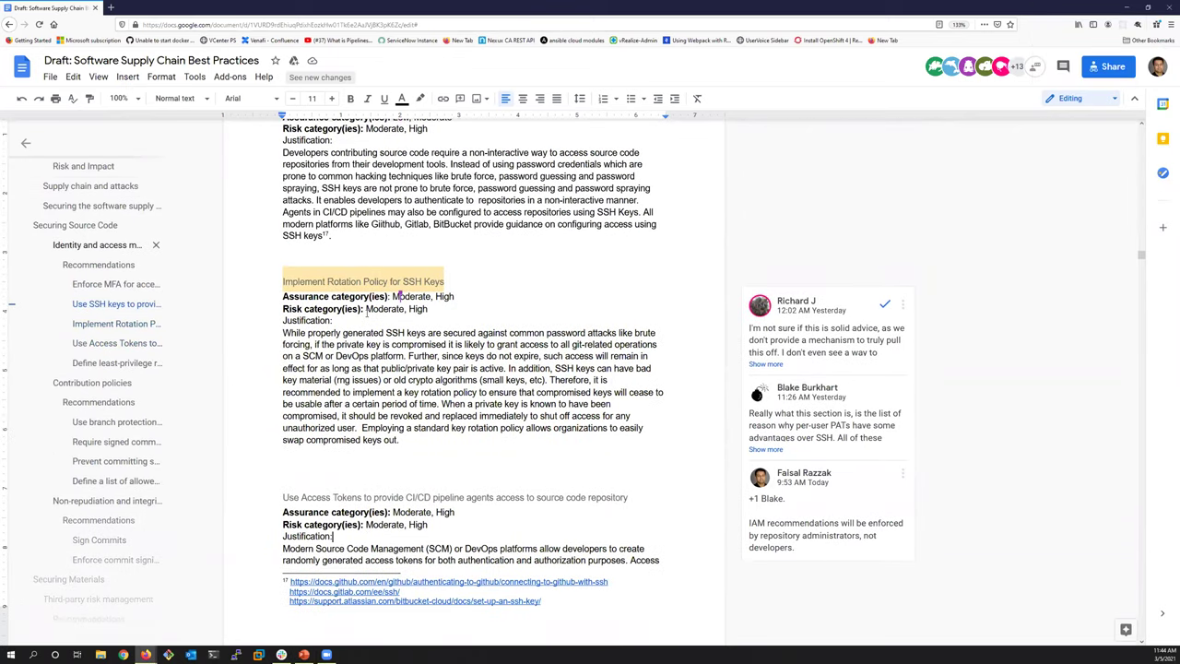
pyautogui.scroll(1, 367, 313)
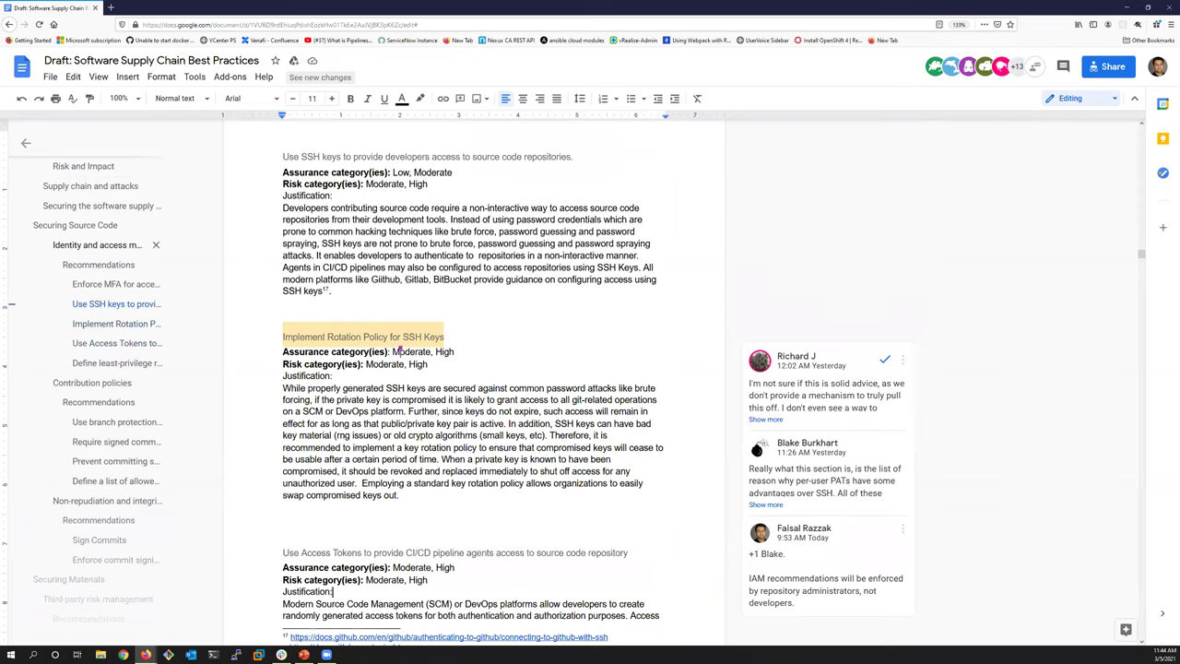
pyautogui.scroll(3, 397, 351)
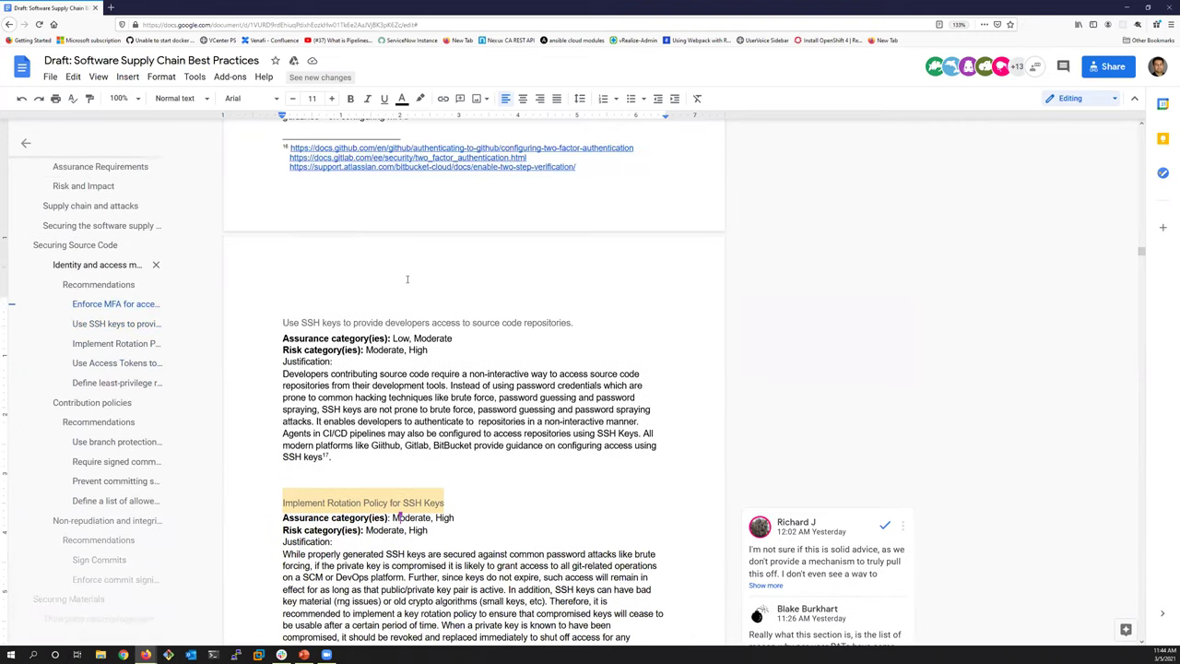
pyautogui.scroll(-3, 397, 352)
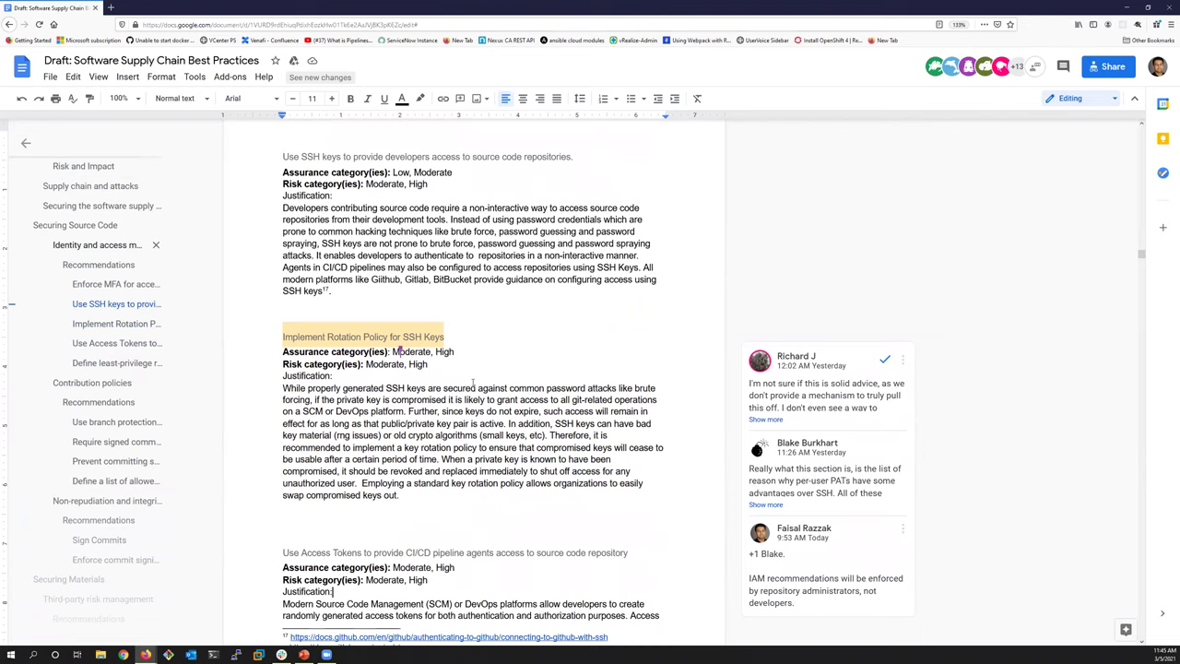
pyautogui.scroll(-1, 474, 383)
pyautogui.scroll(-1, 473, 381)
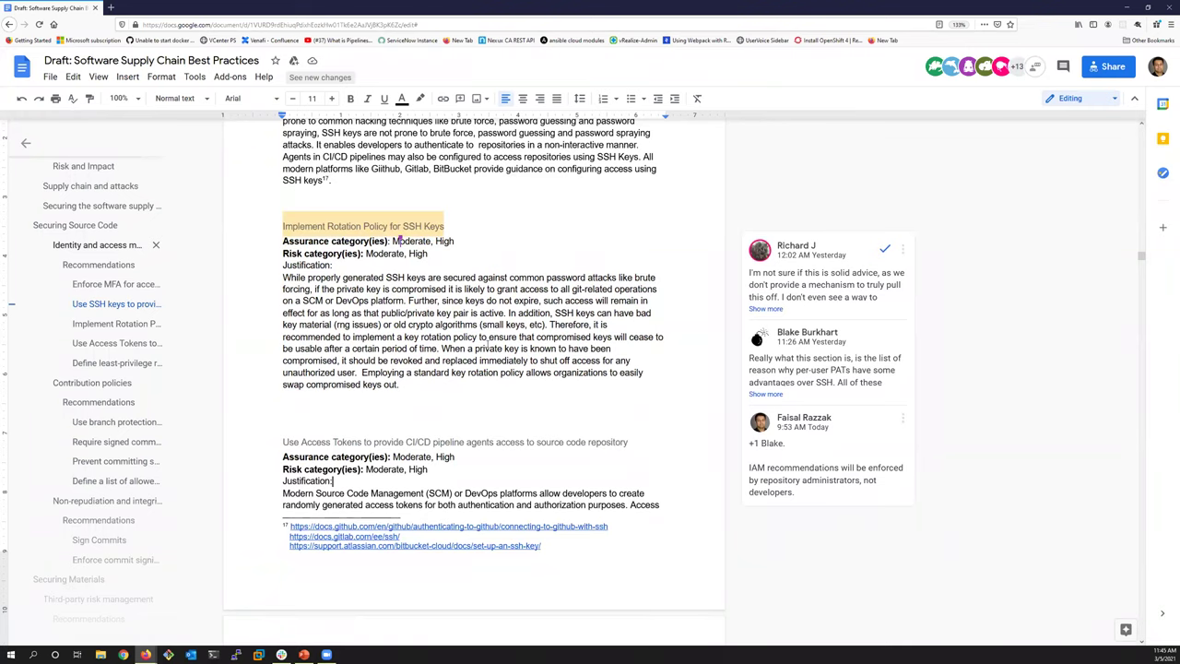
pyautogui.scroll(-2, 399, 240)
pyautogui.scroll(2, 400, 240)
pyautogui.scroll(2, 488, 343)
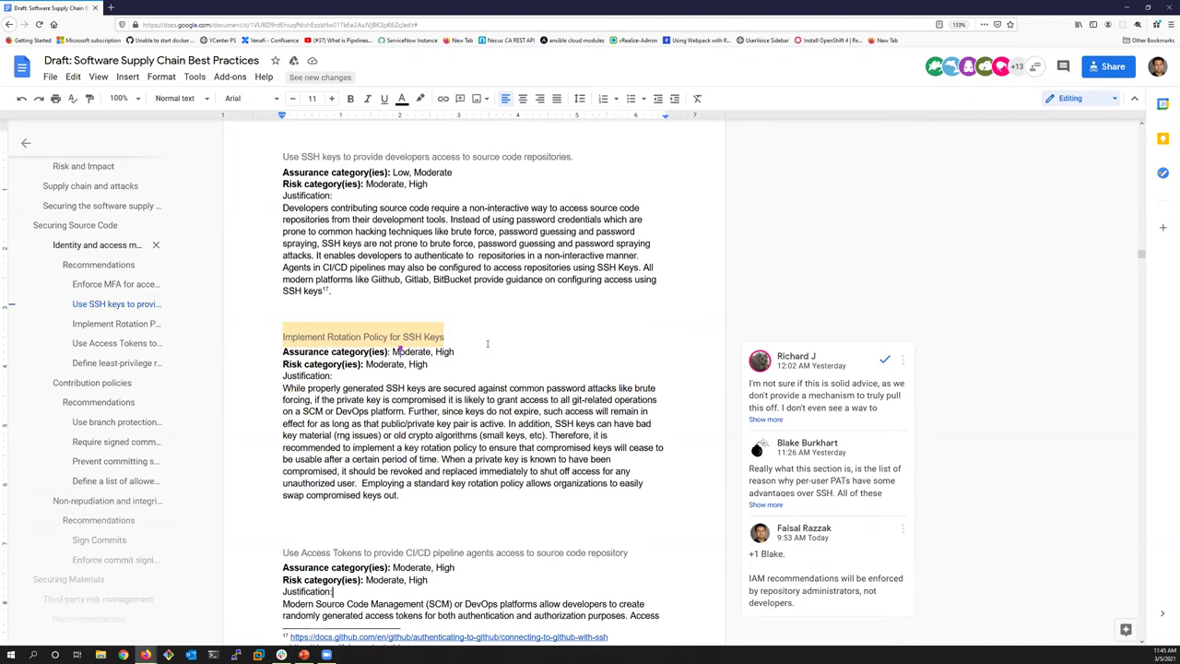
pyautogui.scroll(-2, 488, 344)
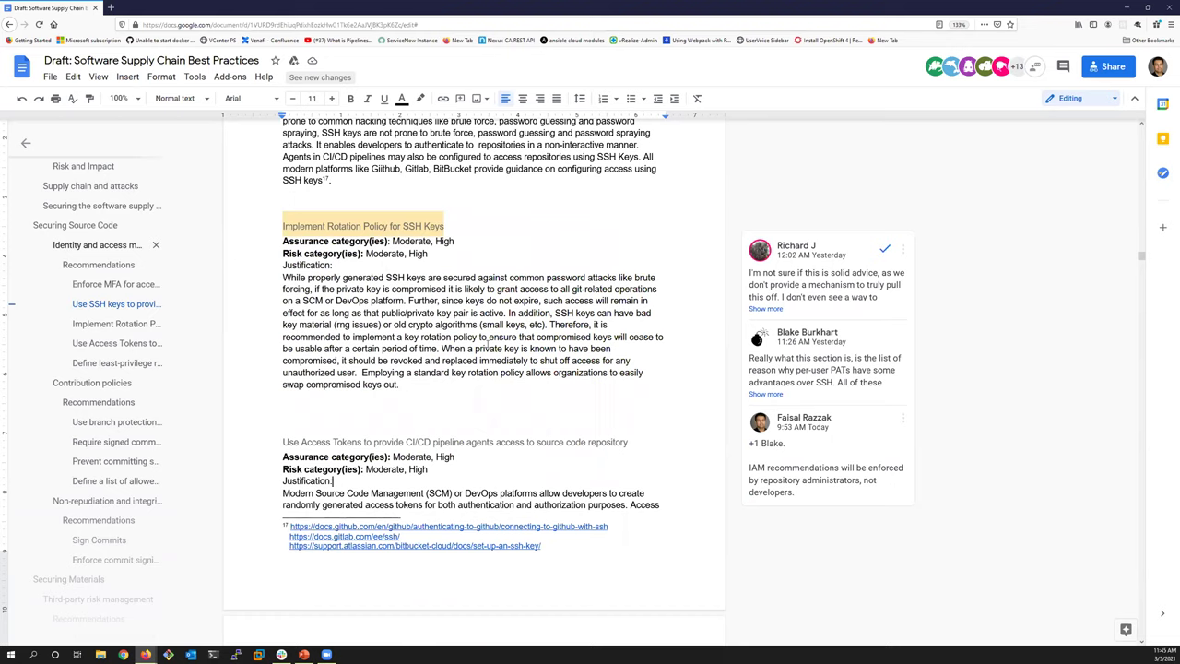
# - Select the 'CI/CD pipeline agents' phrase in the Use Access Tokens heading
pyautogui.doubleClick(411, 442)
pyautogui.moveTo(454, 442); pyautogui.dragTo(615, 441)
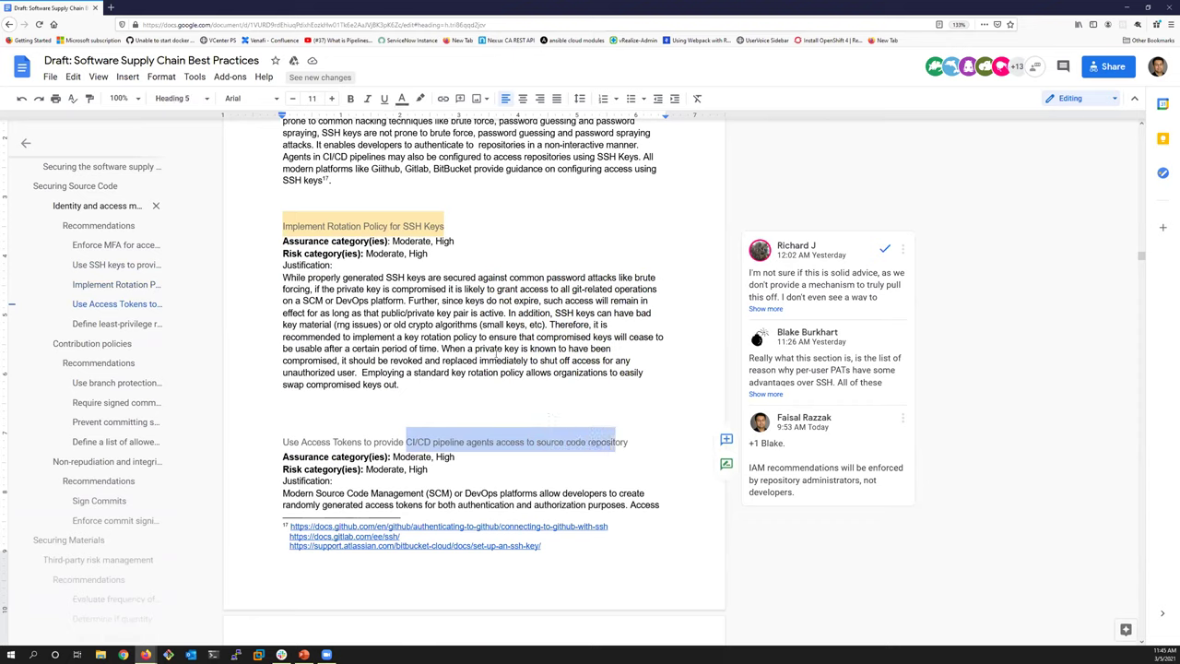
pyautogui.click(495, 350)
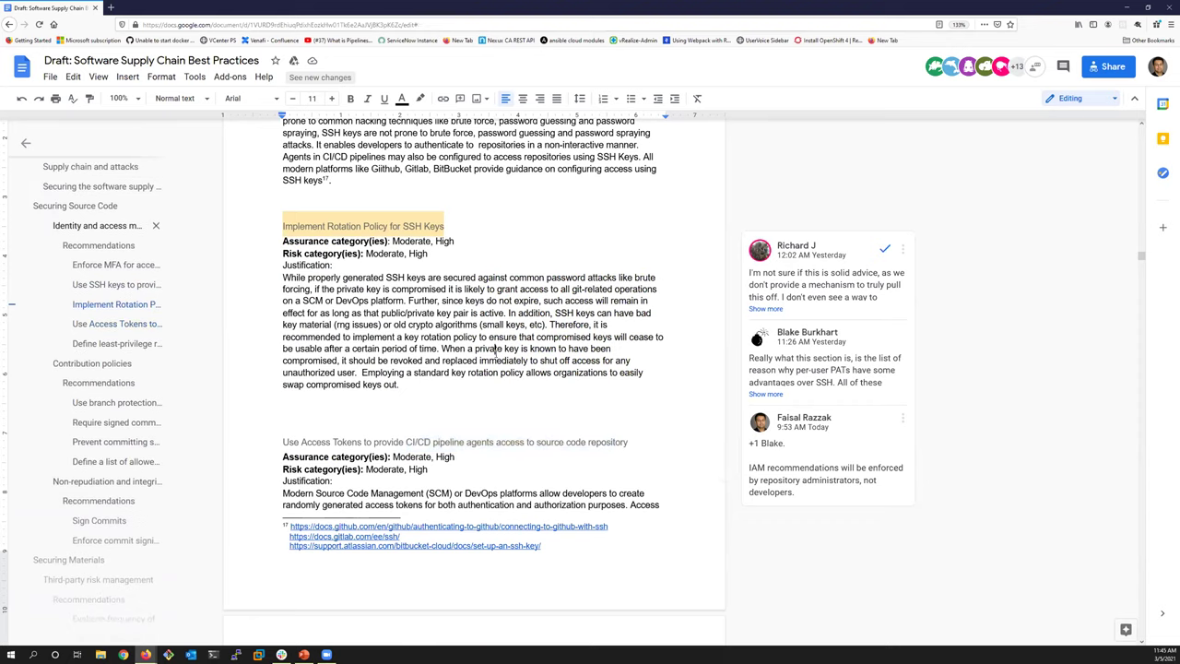
pyautogui.scroll(1, 564, 279)
pyautogui.scroll(2, 565, 279)
pyautogui.scroll(-5, 564, 276)
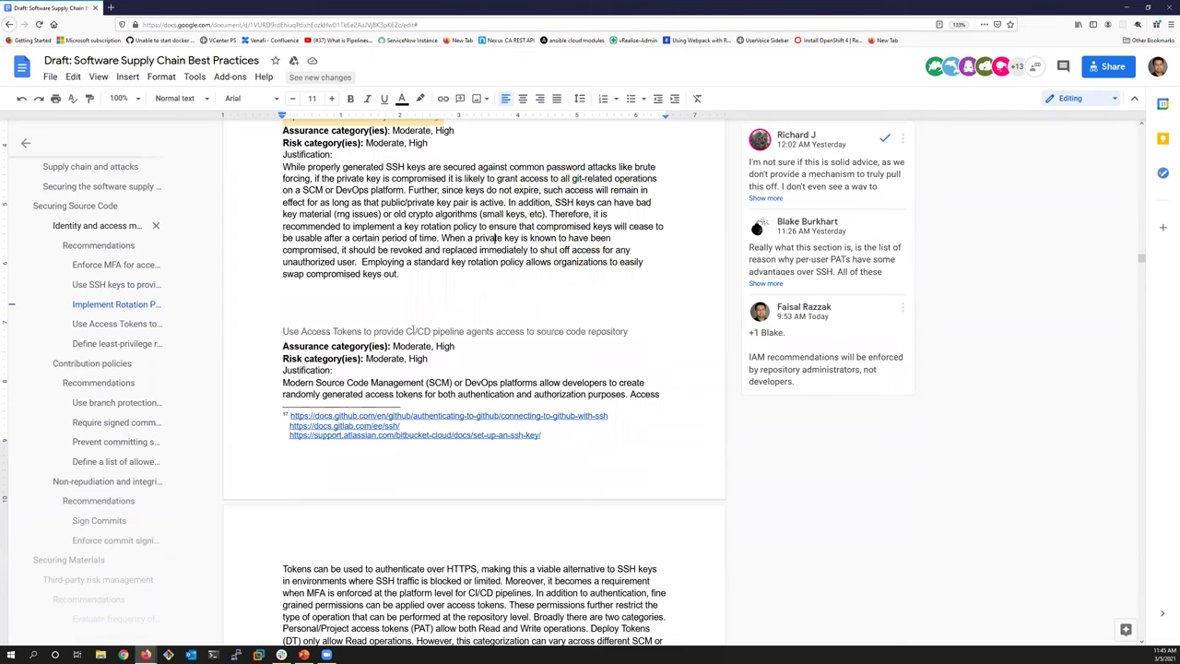
pyautogui.moveTo(406, 331); pyautogui.dragTo(563, 332)
pyautogui.scroll(-6, 512, 320)
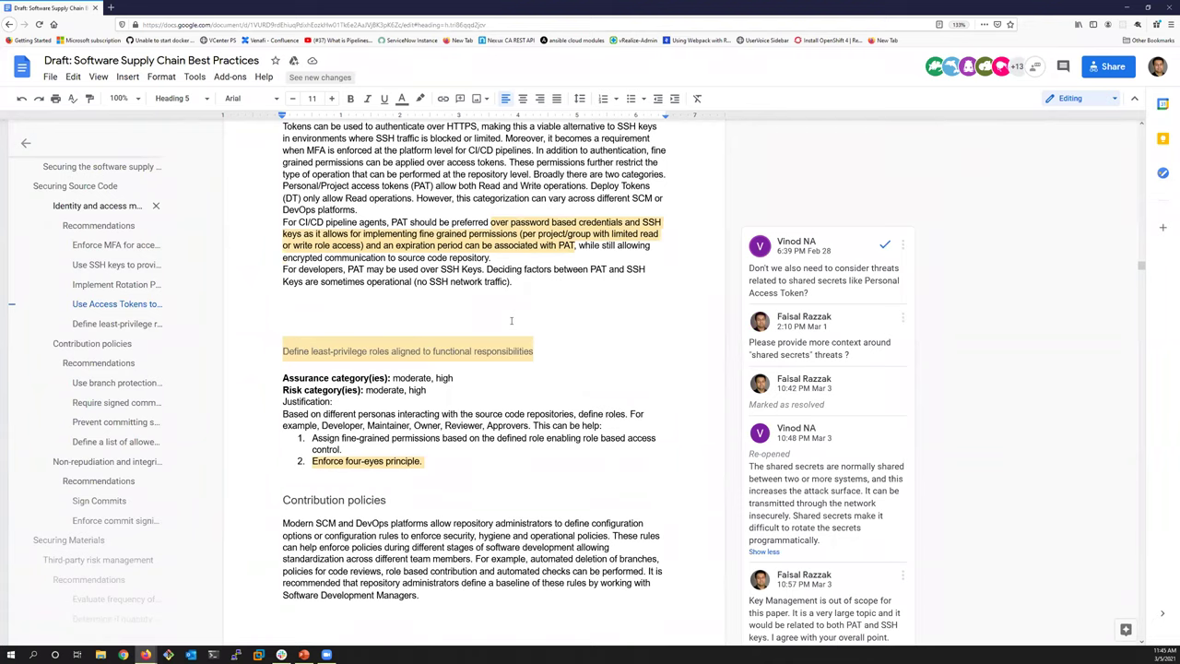
# - Return to the Use Access Tokens heading and clear its selection
pyautogui.scroll(1, 511, 320)
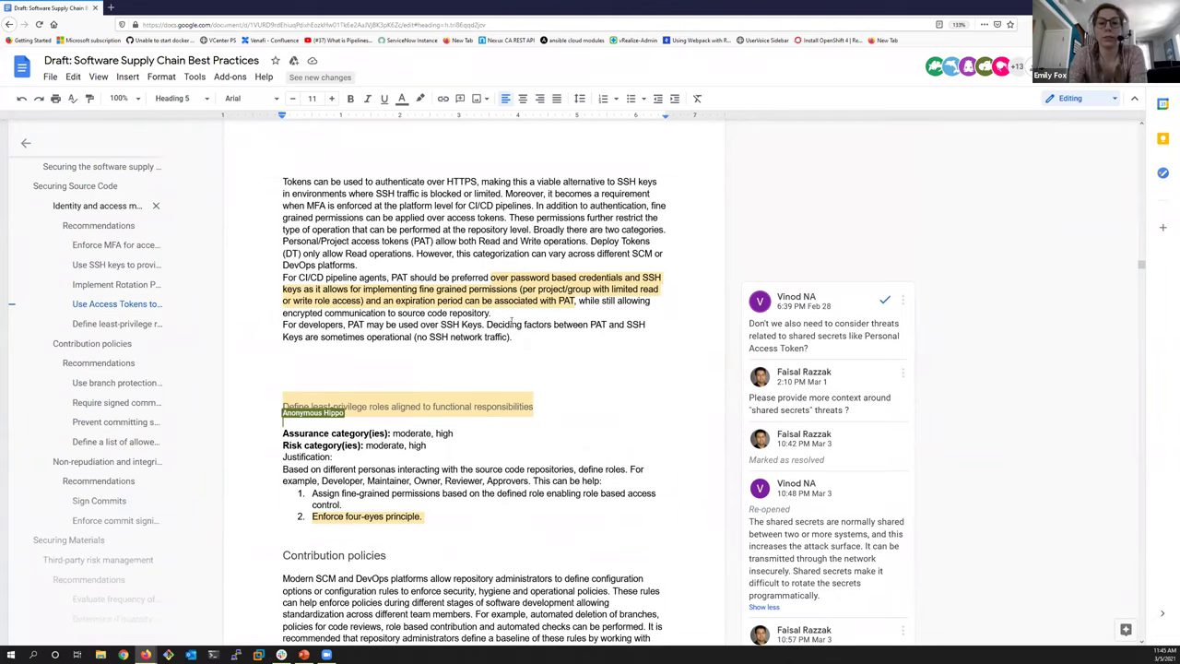
pyautogui.scroll(1, 512, 320)
pyautogui.scroll(2, 512, 323)
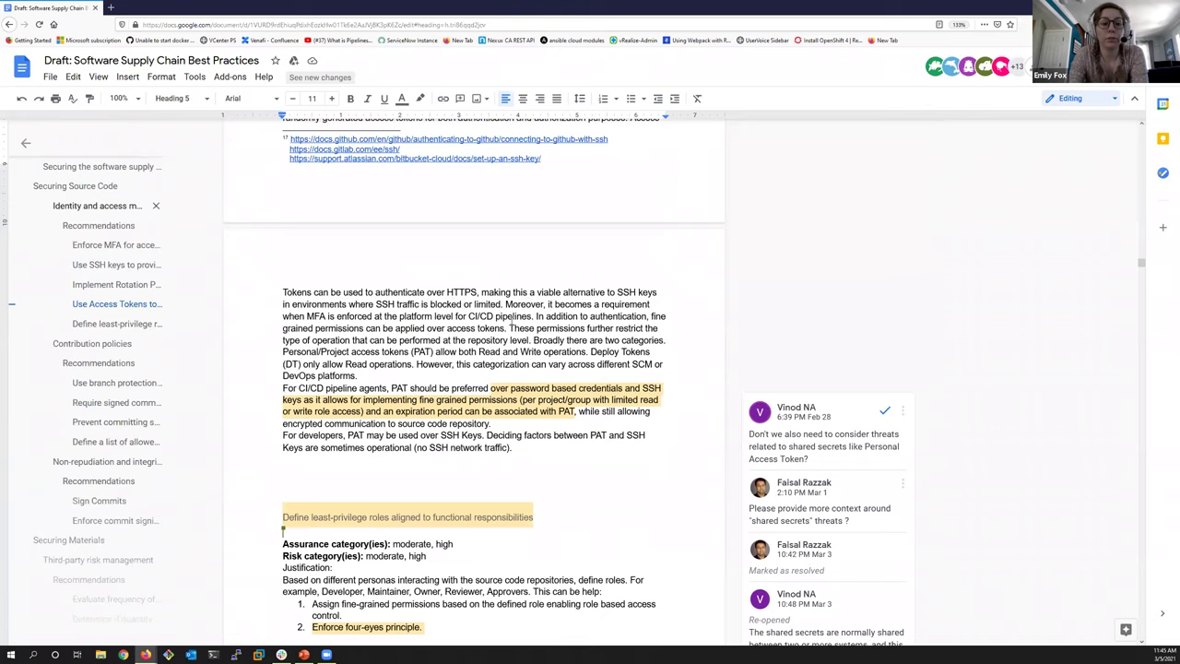
pyautogui.scroll(5, 511, 320)
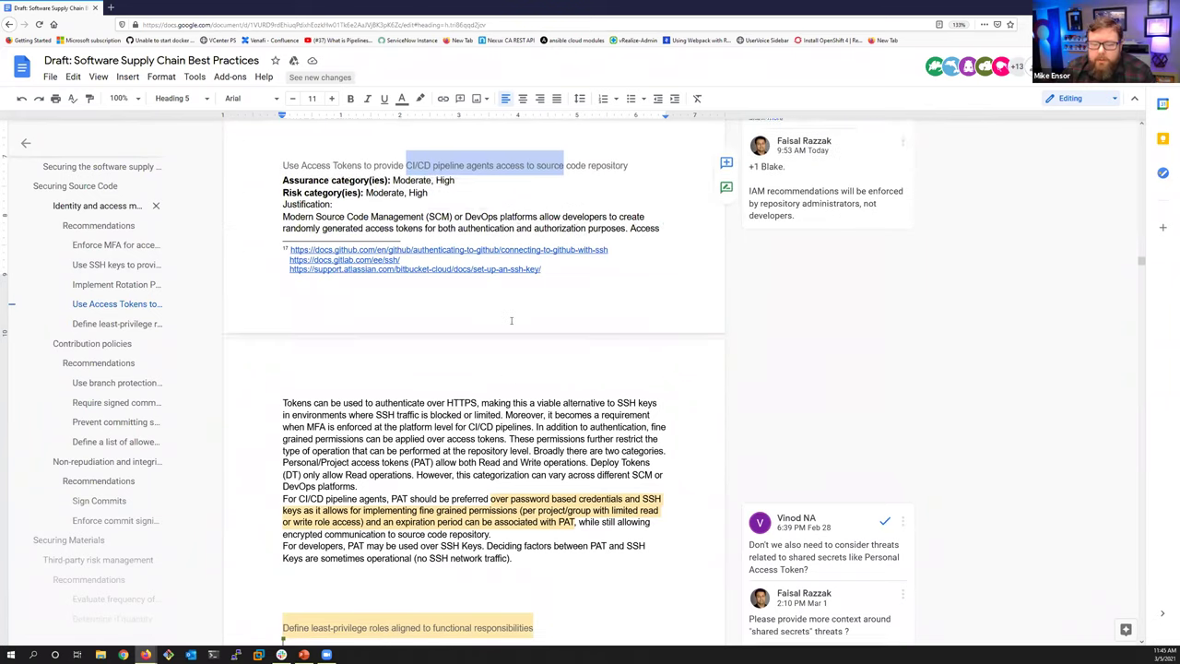
pyautogui.click(511, 320)
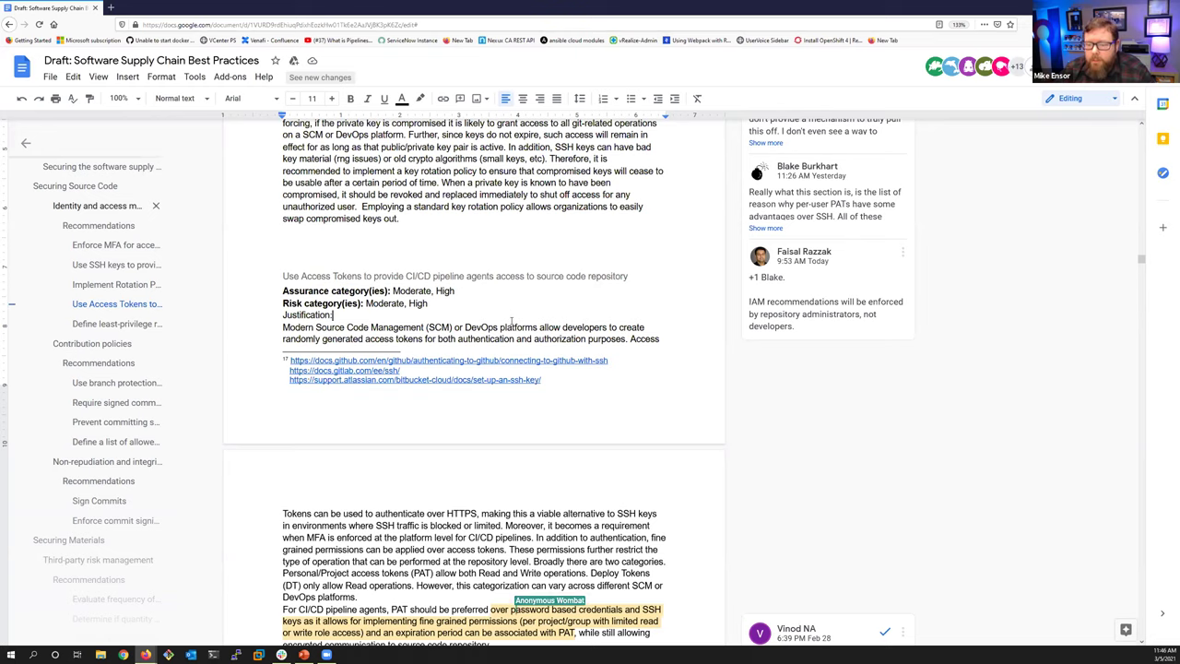
# - Scroll down past the least-privilege roles section to Contribution policies
pyautogui.scroll(-1, 512, 321)
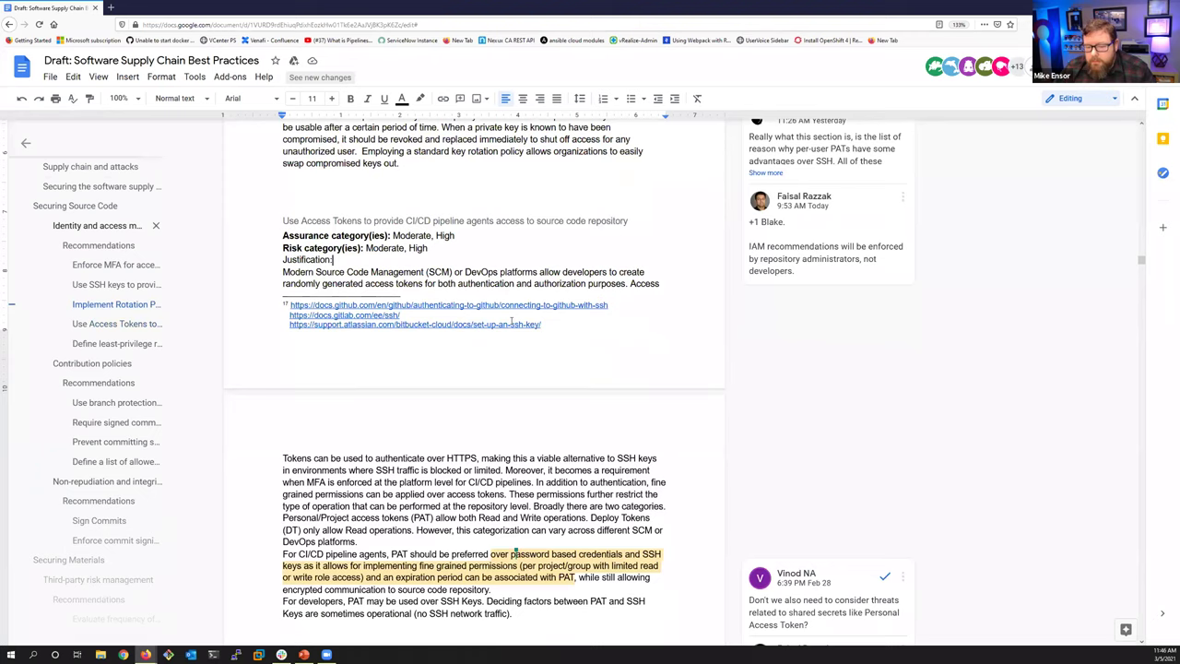
pyautogui.scroll(-2, 512, 321)
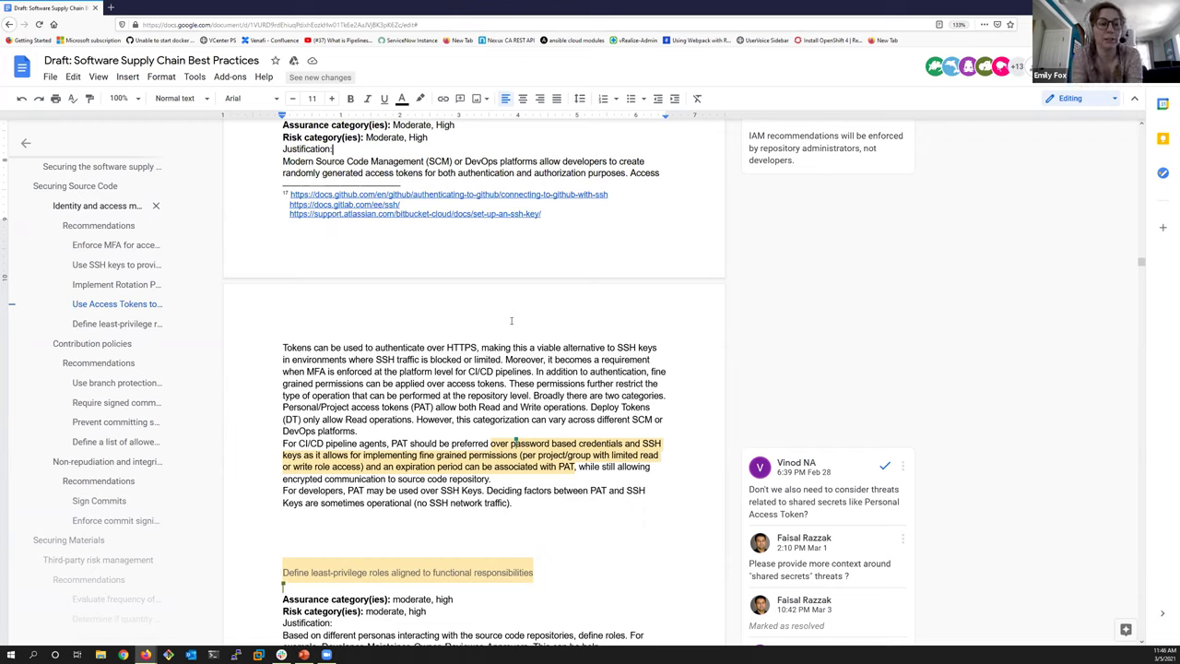
pyautogui.scroll(-1, 510, 319)
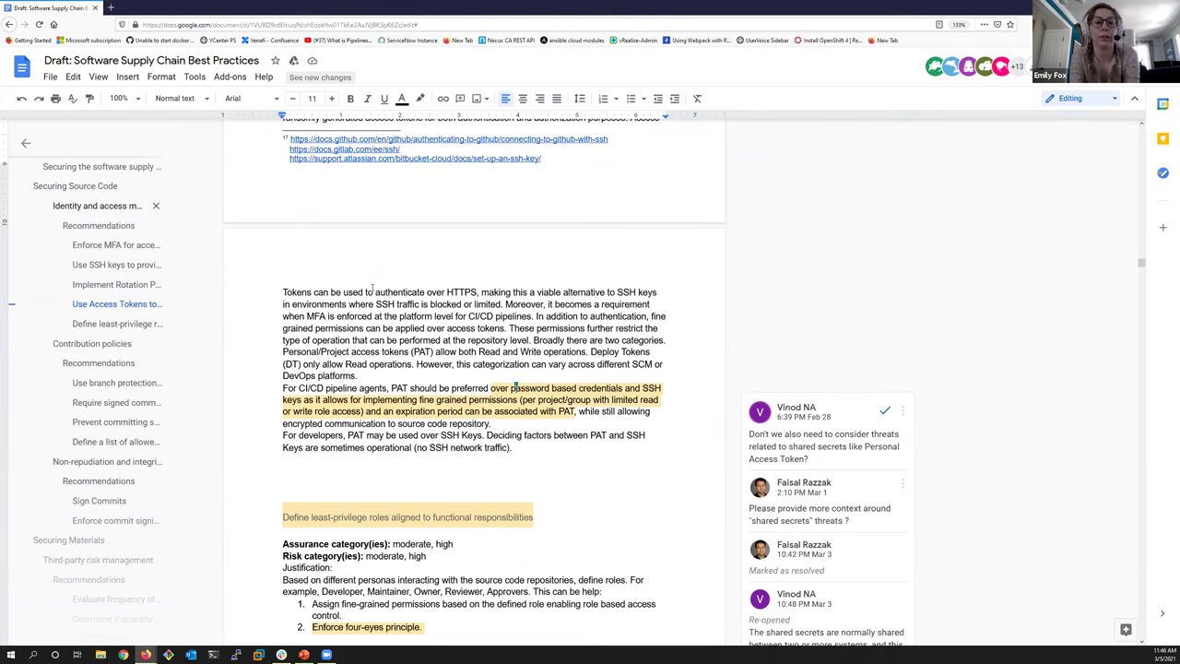
pyautogui.scroll(-1, 372, 288)
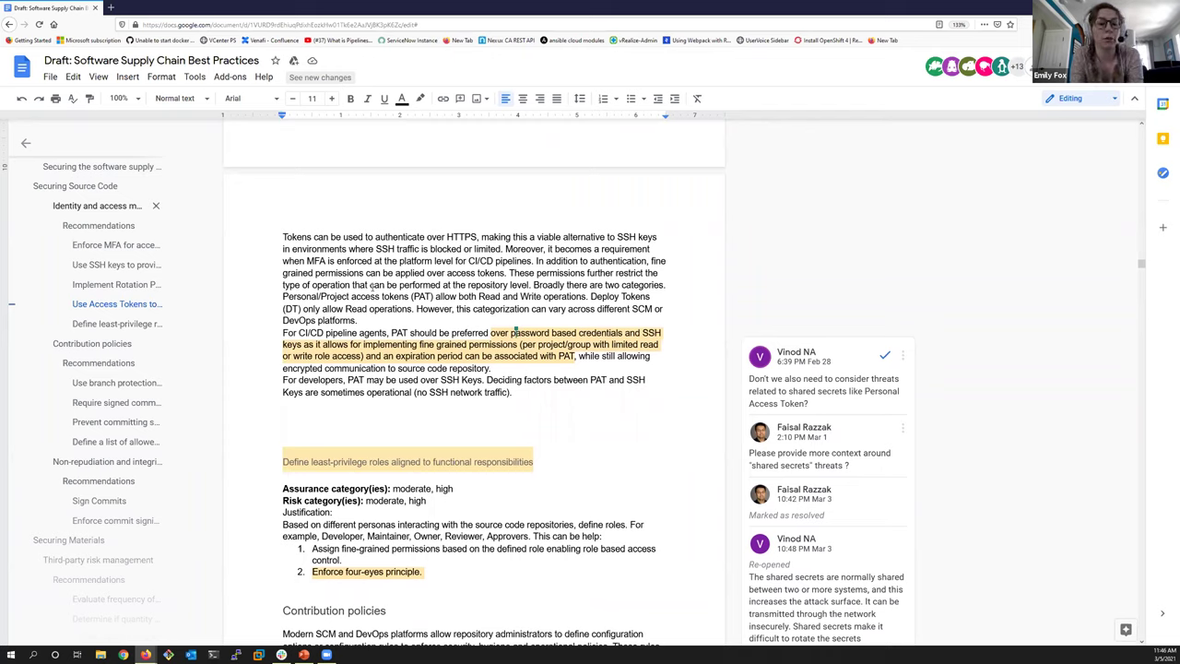
pyautogui.scroll(-1, 370, 289)
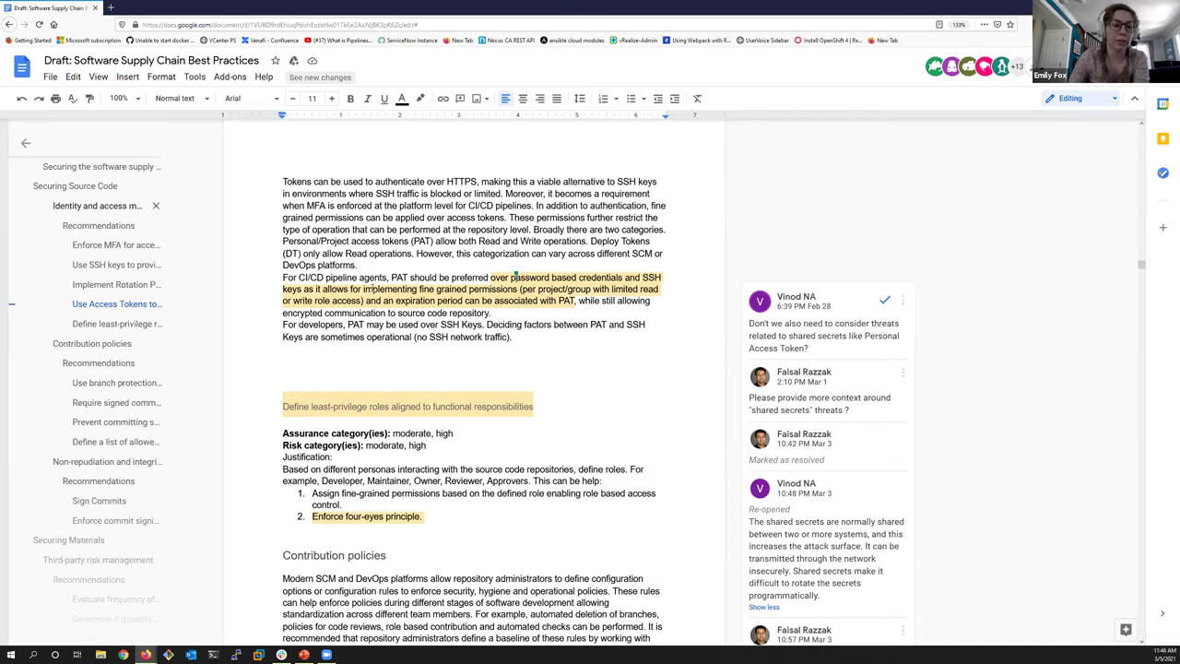
pyautogui.scroll(-1, 373, 288)
pyautogui.scroll(-1, 372, 288)
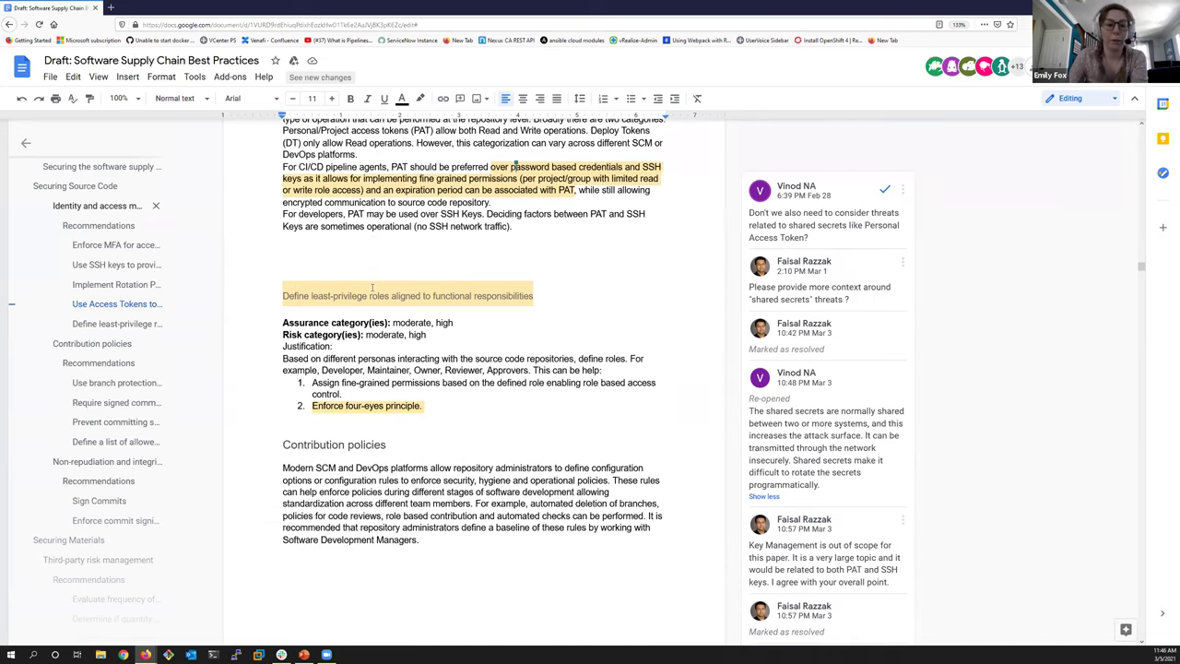
pyautogui.scroll(-3, 372, 289)
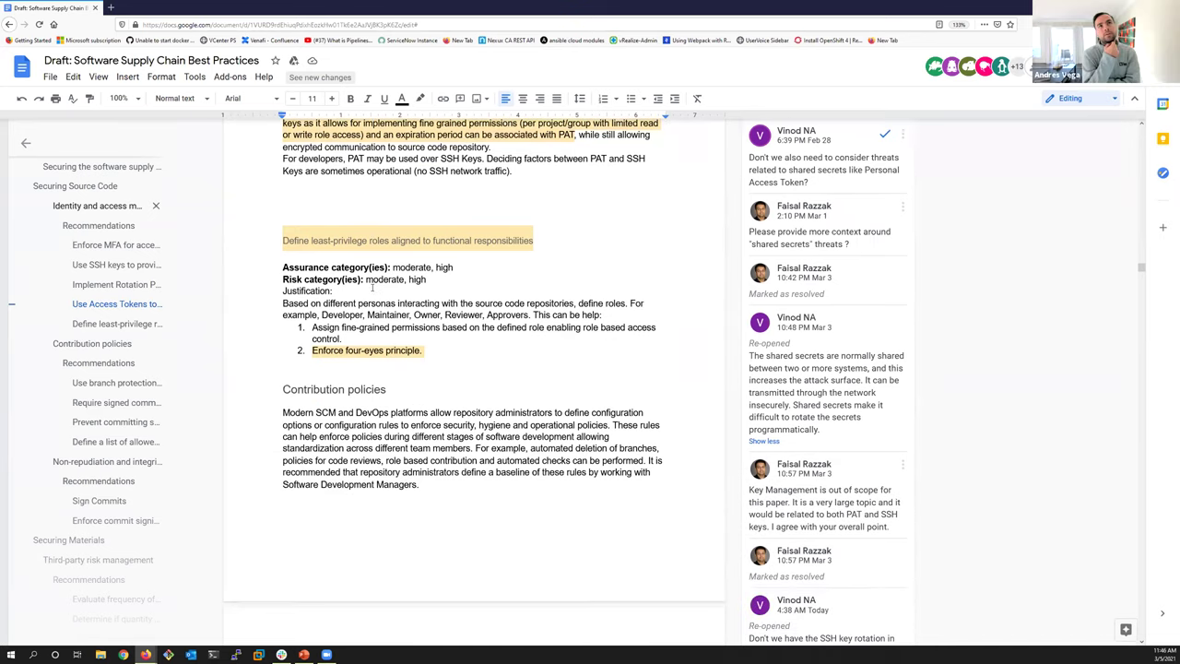
# - Scroll down to 'Define a list of allowed files' and back up to 'Require signed commits'
pyautogui.scroll(-5, 373, 288)
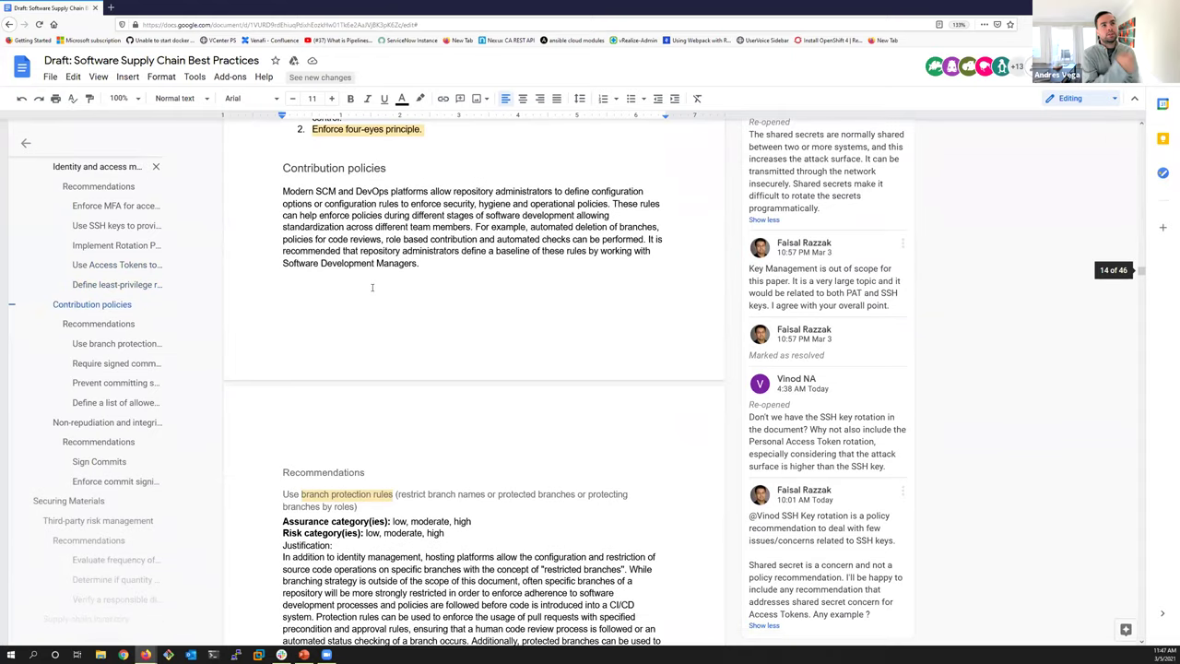
pyautogui.scroll(-4, 373, 288)
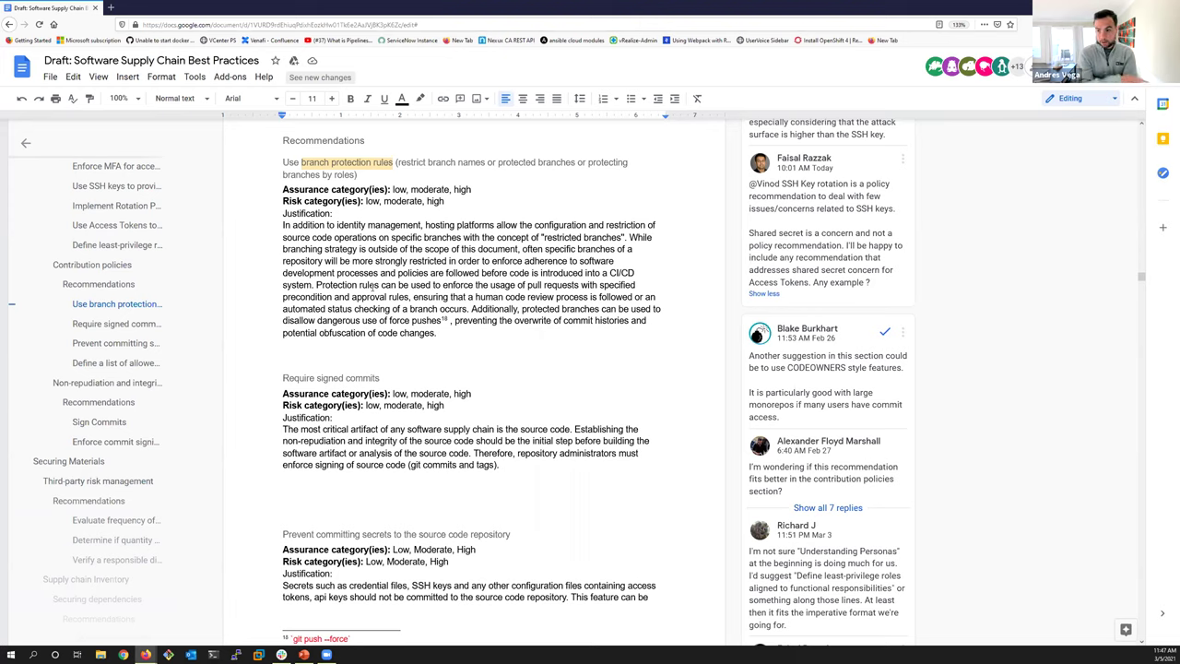
pyautogui.scroll(-3, 371, 287)
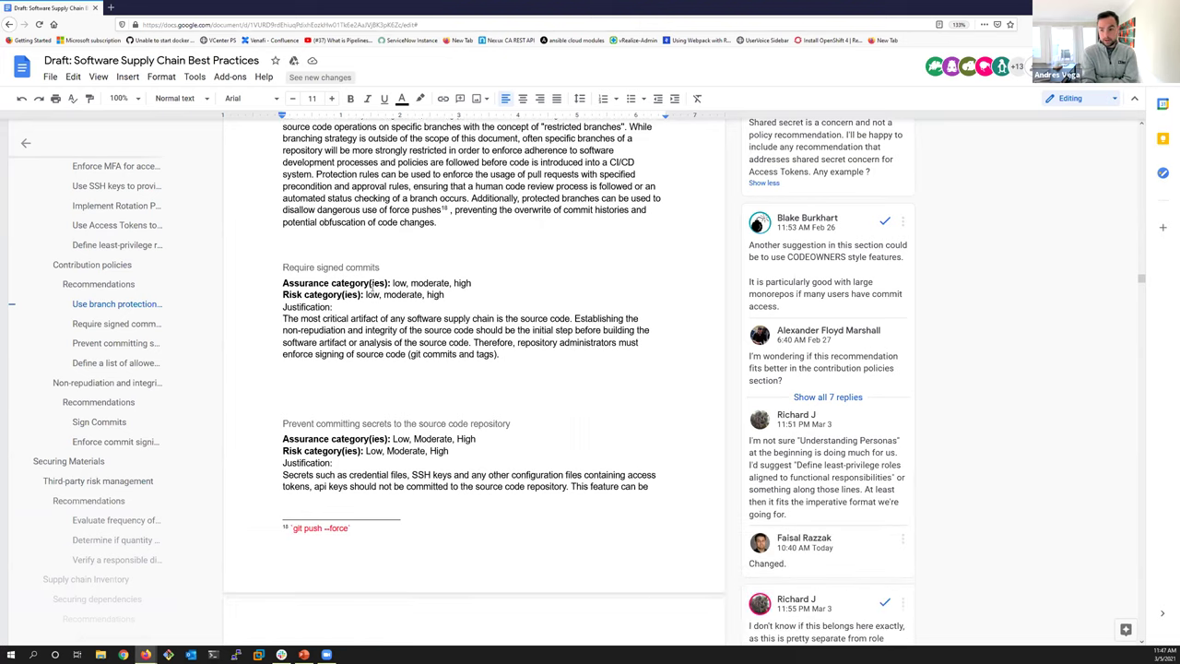
pyautogui.scroll(-3, 371, 286)
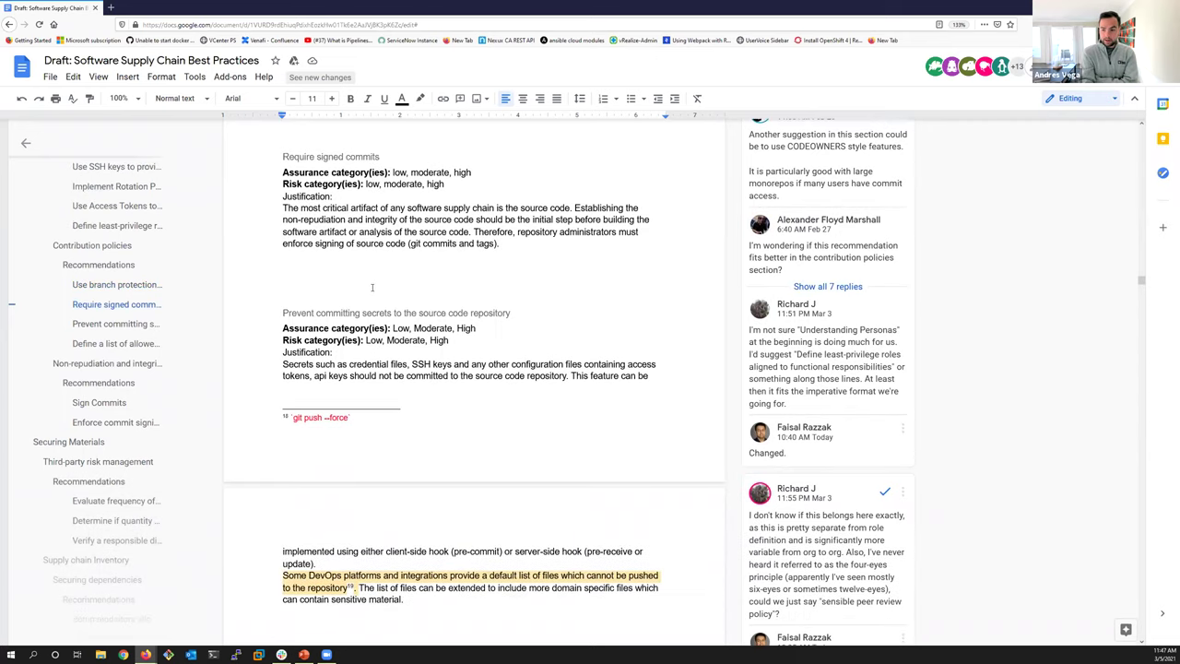
pyautogui.scroll(-3, 372, 287)
pyautogui.scroll(3, 371, 287)
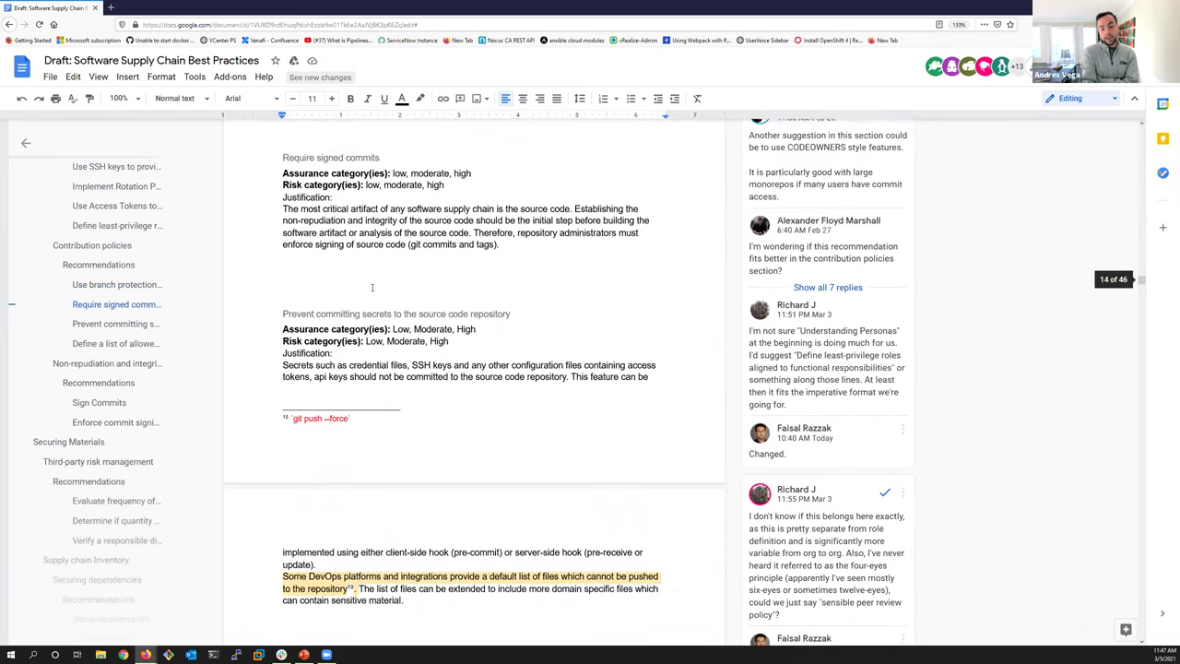
pyautogui.scroll(6, 371, 287)
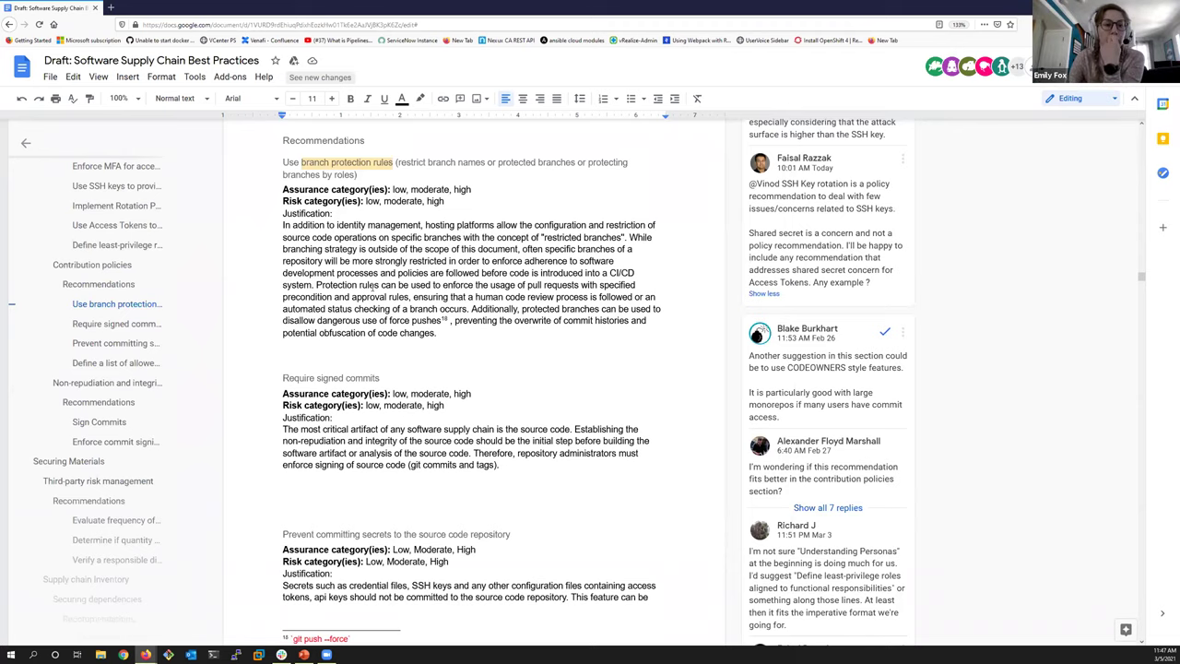
pyautogui.scroll(-3, 371, 287)
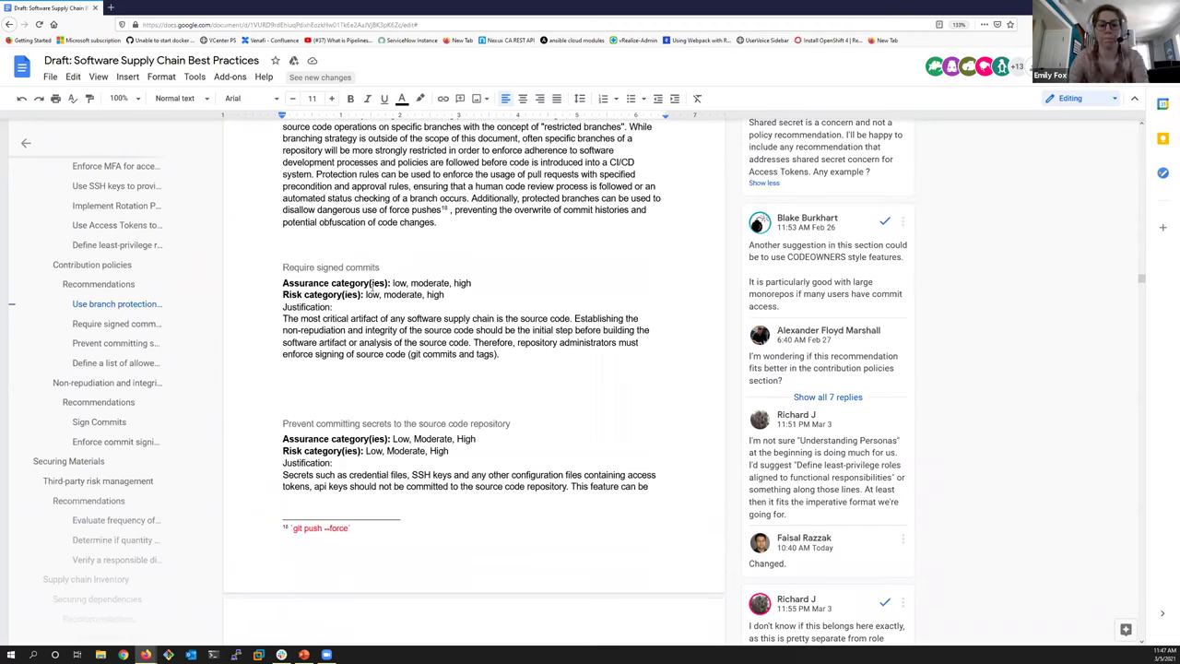
pyautogui.scroll(-3, 373, 285)
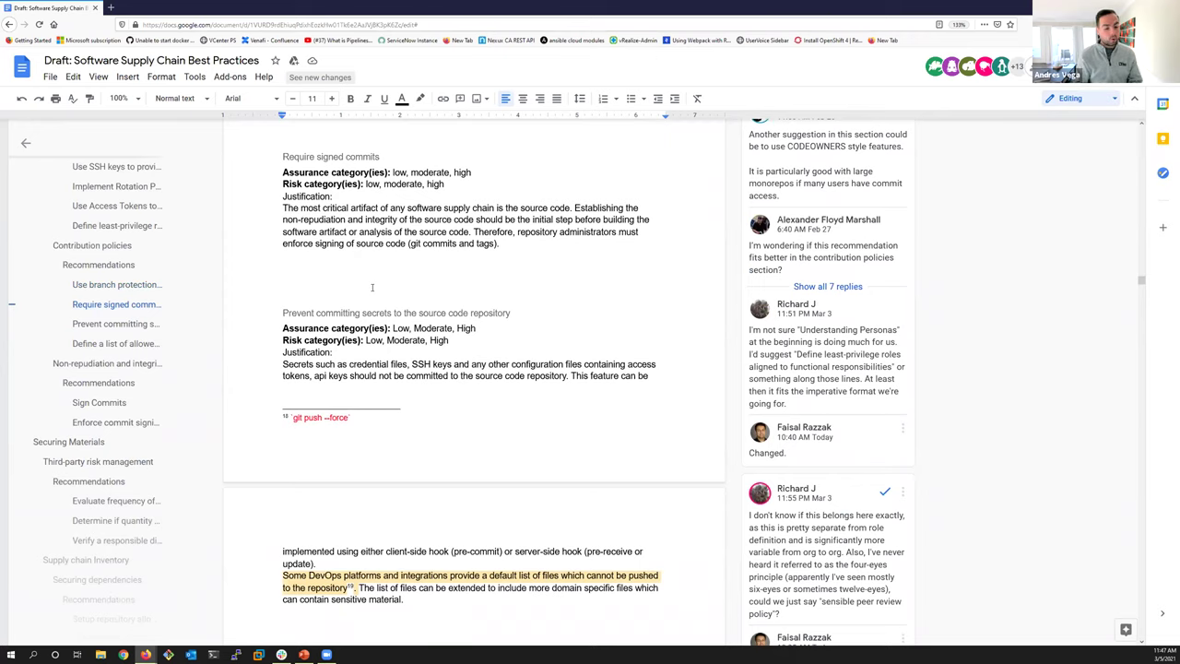
pyautogui.scroll(-2, 372, 288)
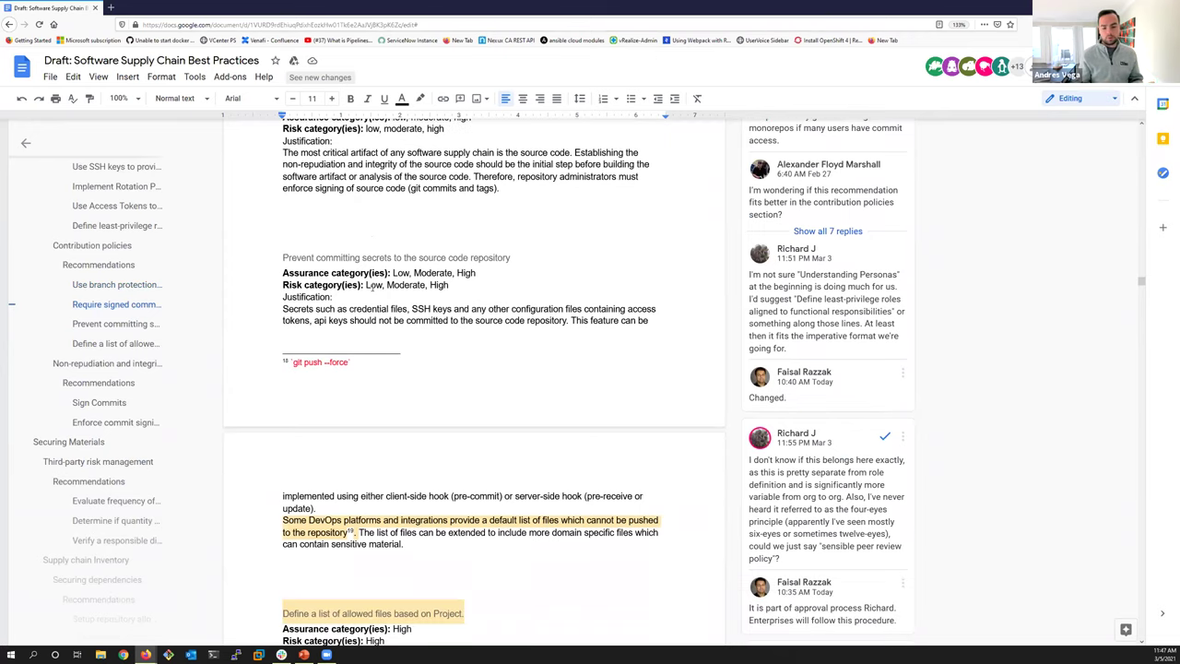
pyautogui.scroll(-3, 373, 288)
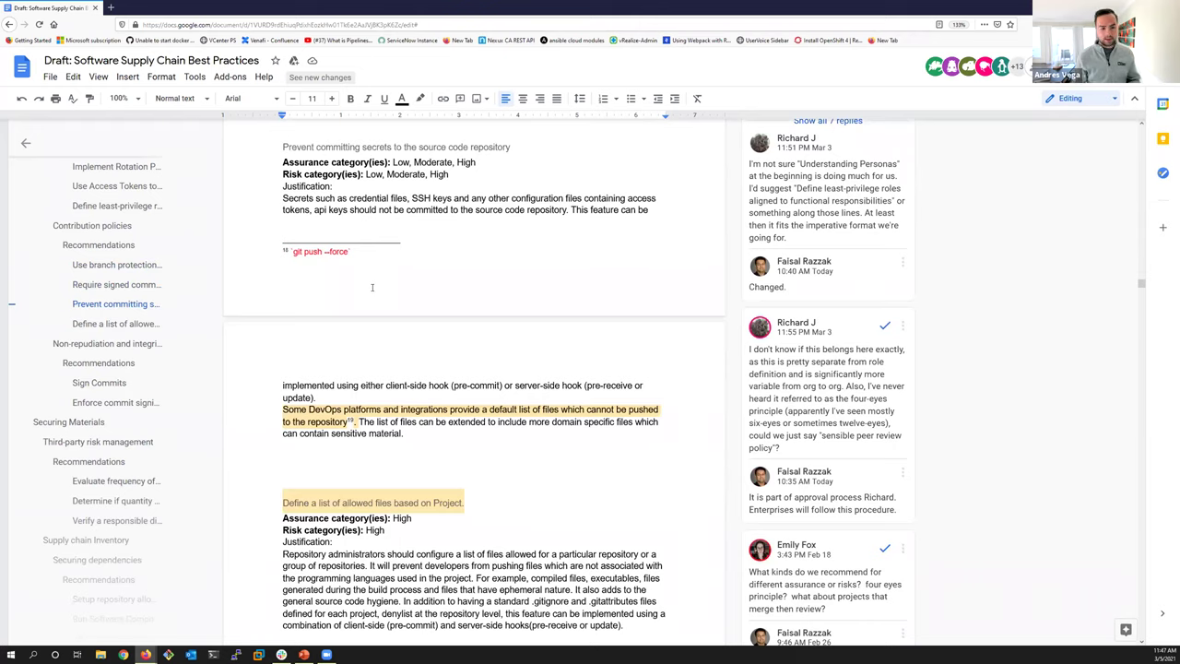
pyautogui.scroll(-3, 372, 287)
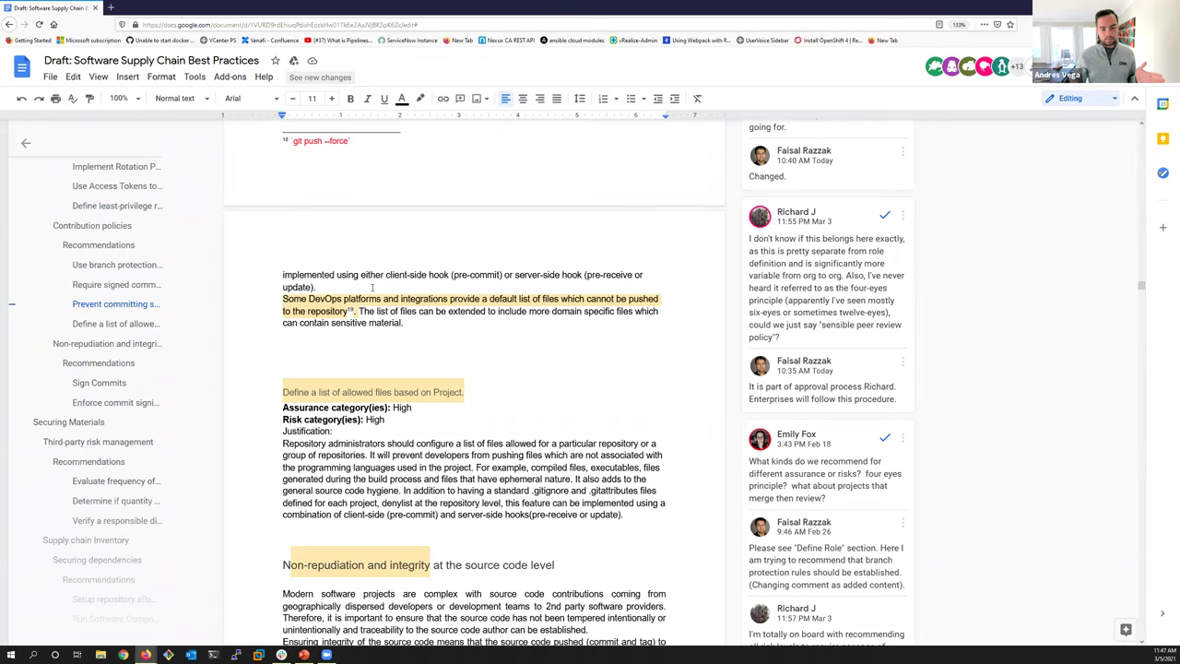
pyautogui.scroll(11, 372, 287)
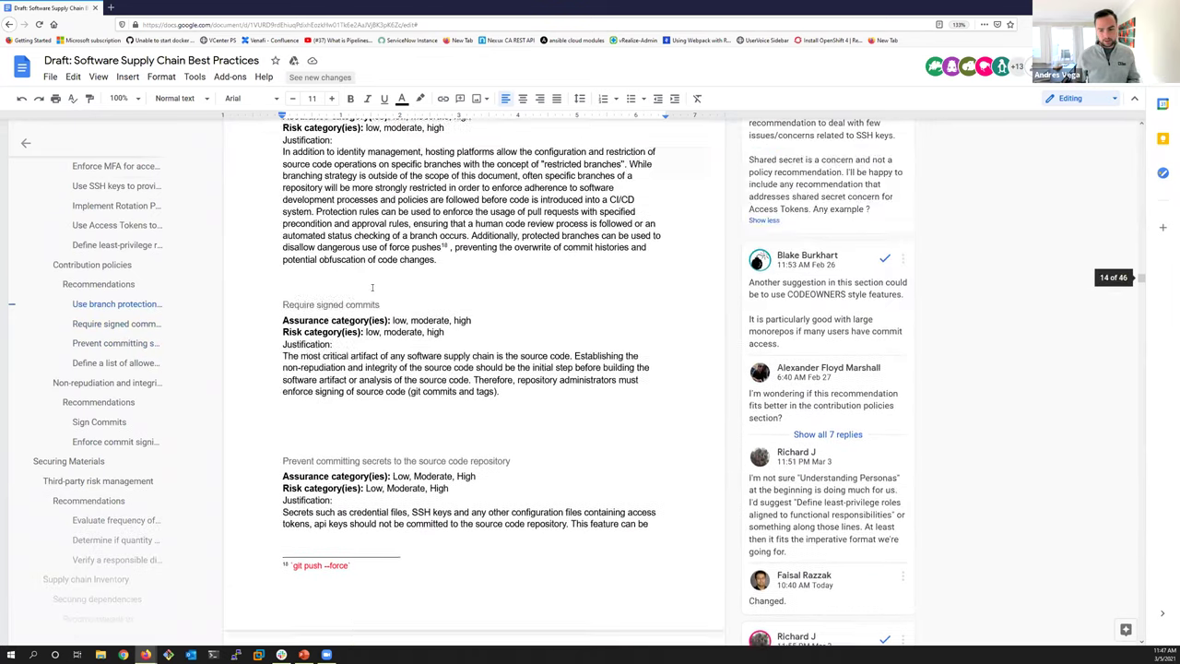
# - Scroll up past the IAM recommendations to the 'Securing First Party Source Code' heading
pyautogui.scroll(14, 373, 288)
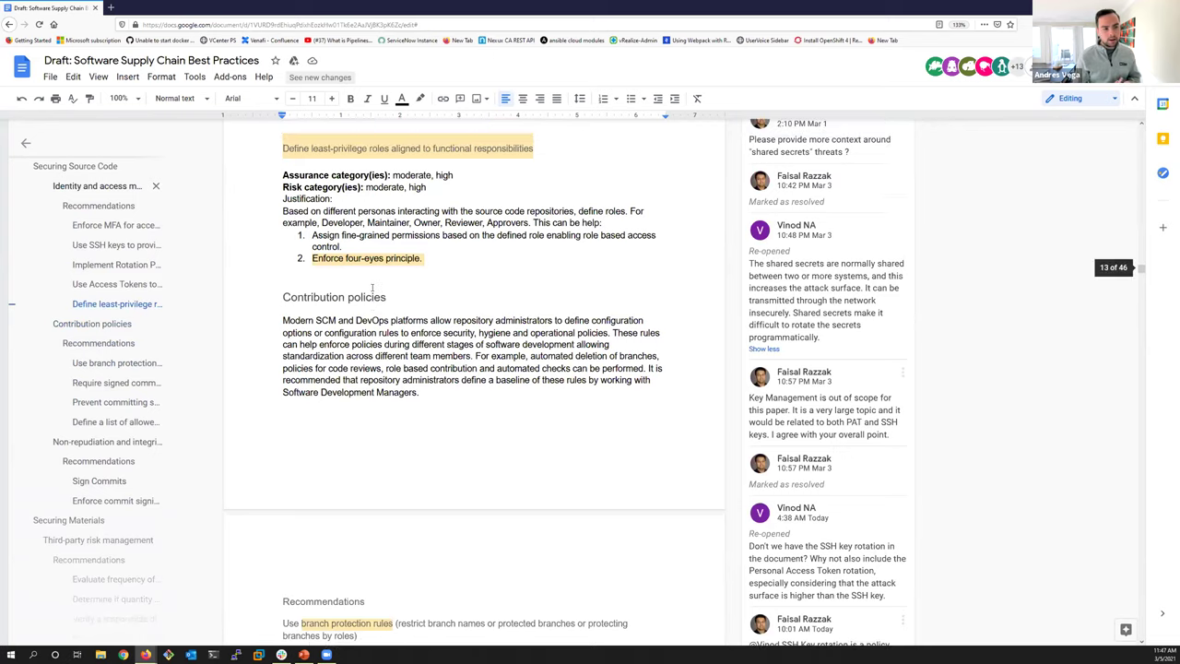
pyautogui.scroll(16, 372, 288)
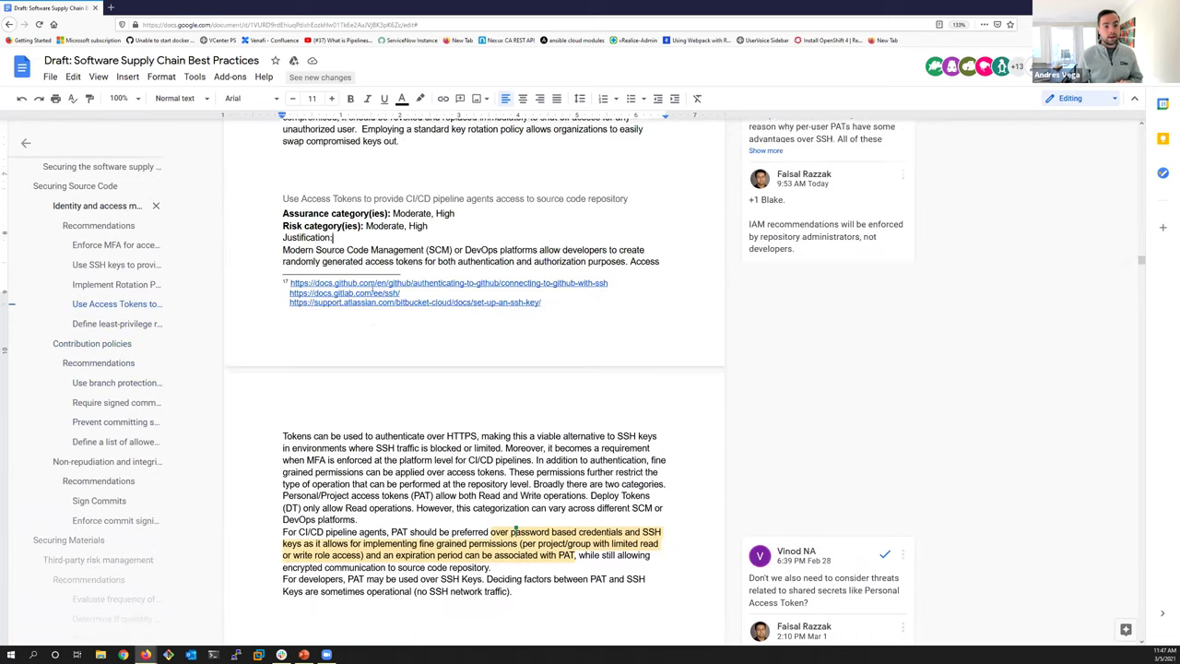
pyautogui.scroll(11, 516, 531)
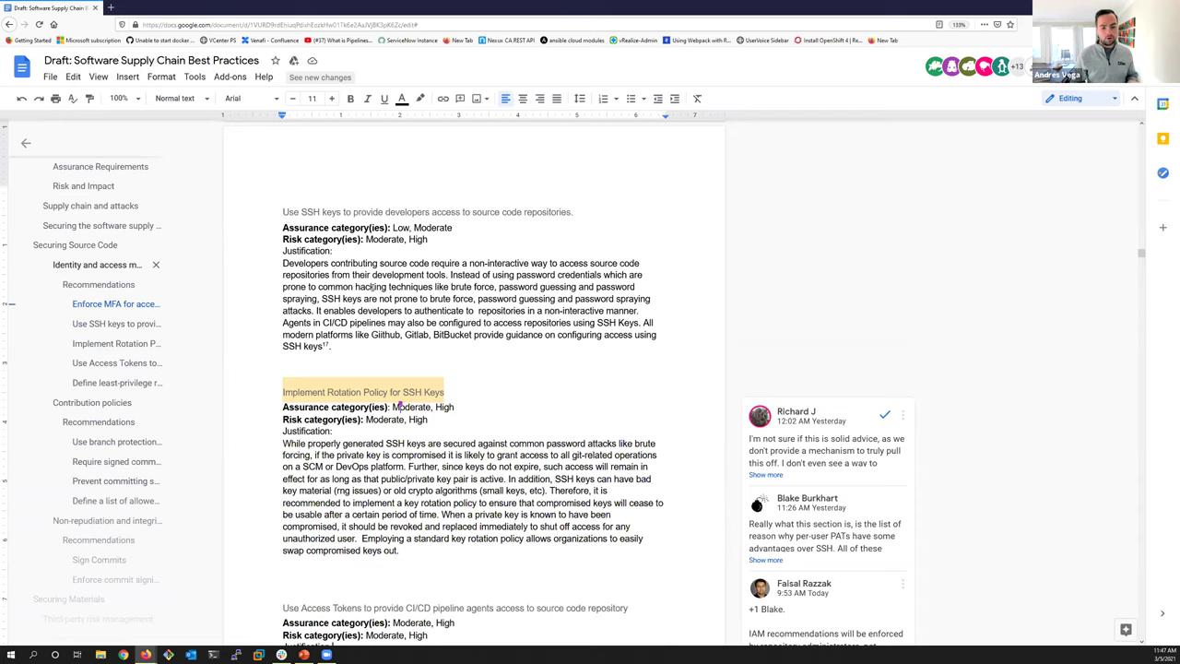
pyautogui.scroll(7, 361, 287)
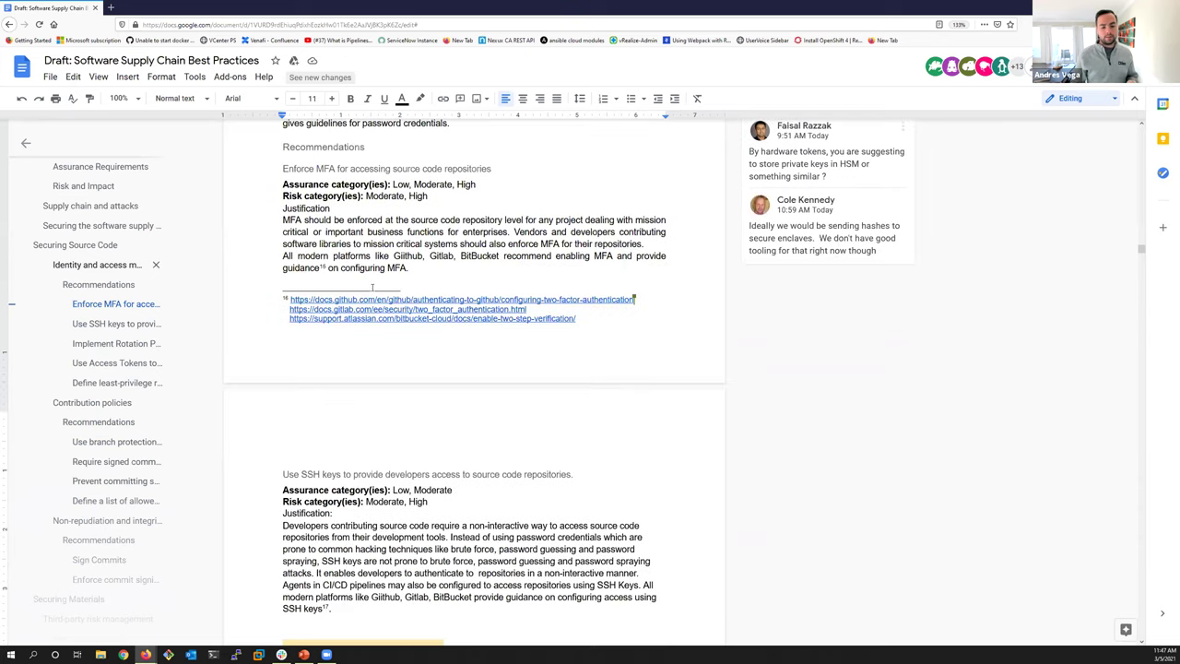
pyautogui.scroll(5, 373, 287)
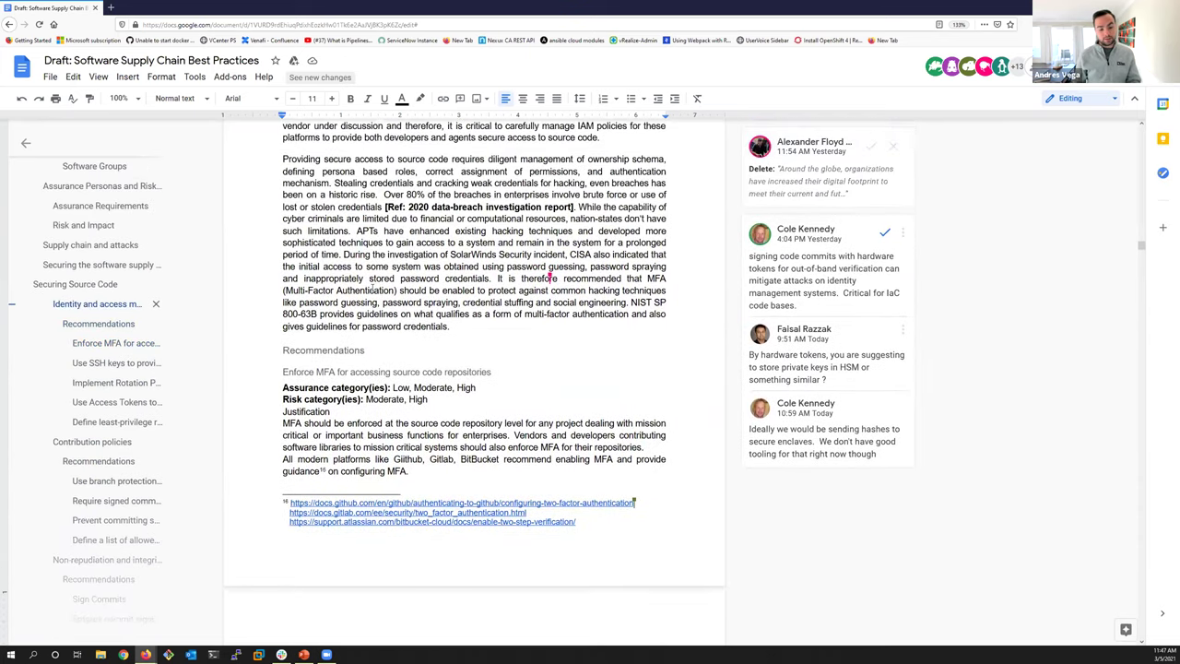
pyautogui.scroll(4, 372, 287)
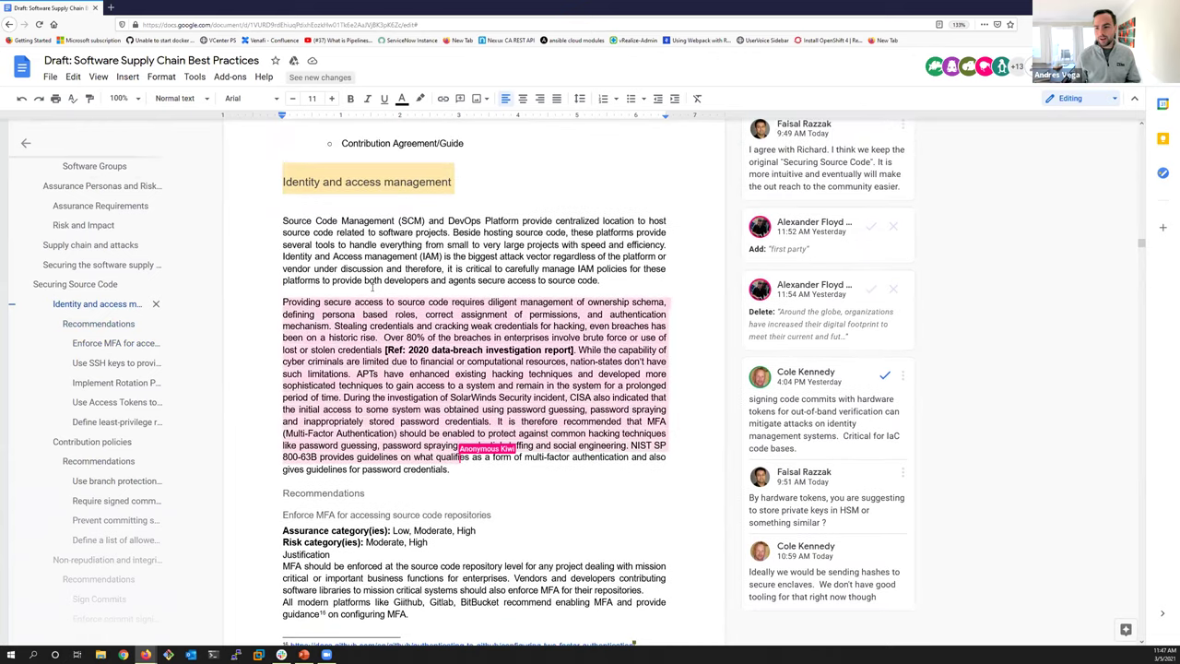
pyautogui.scroll(6, 373, 286)
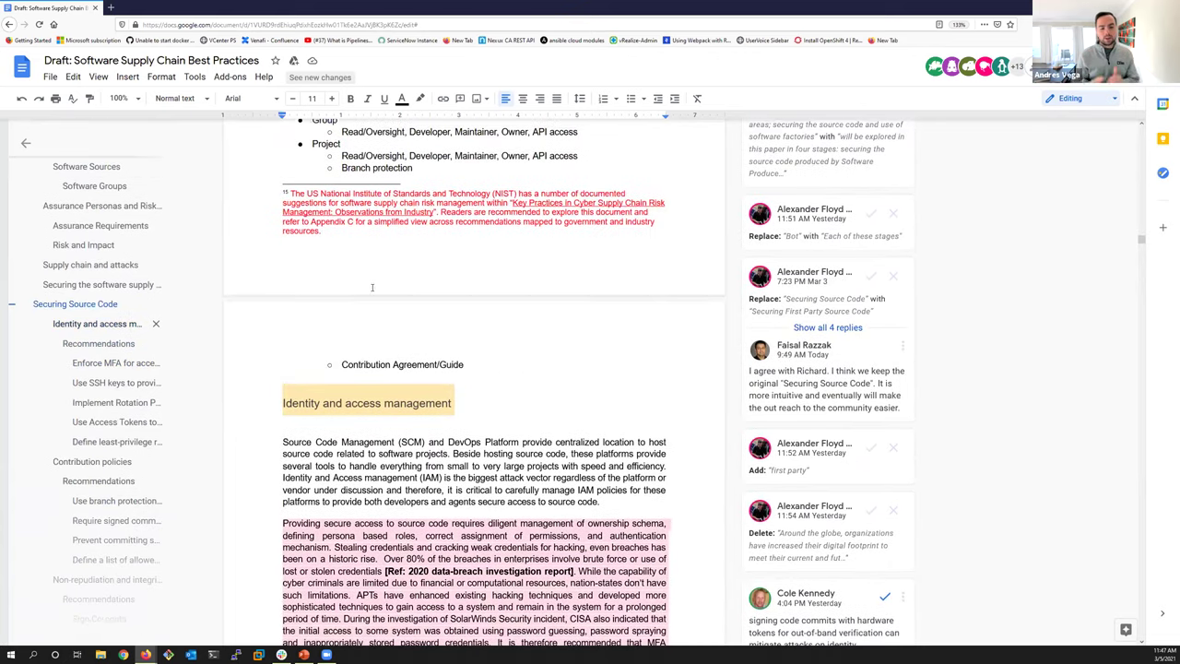
pyautogui.scroll(9, 373, 286)
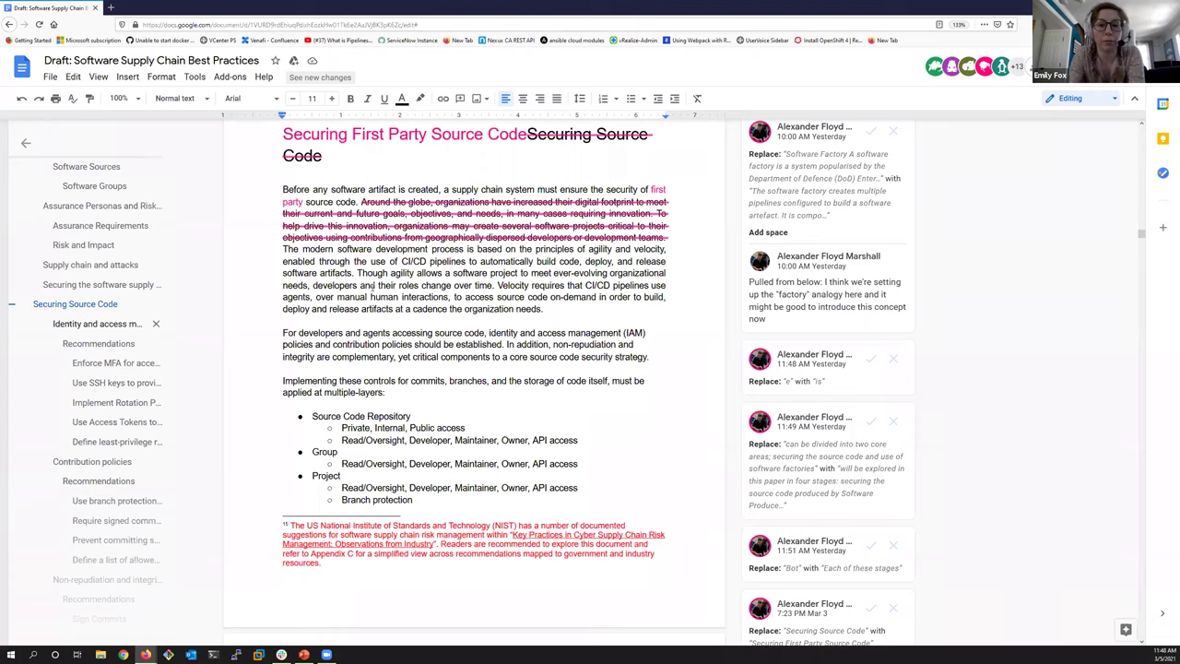
# - Place the insertion point in the CI/CD velocity paragraph of the opening section
pyautogui.scroll(-3, 373, 286)
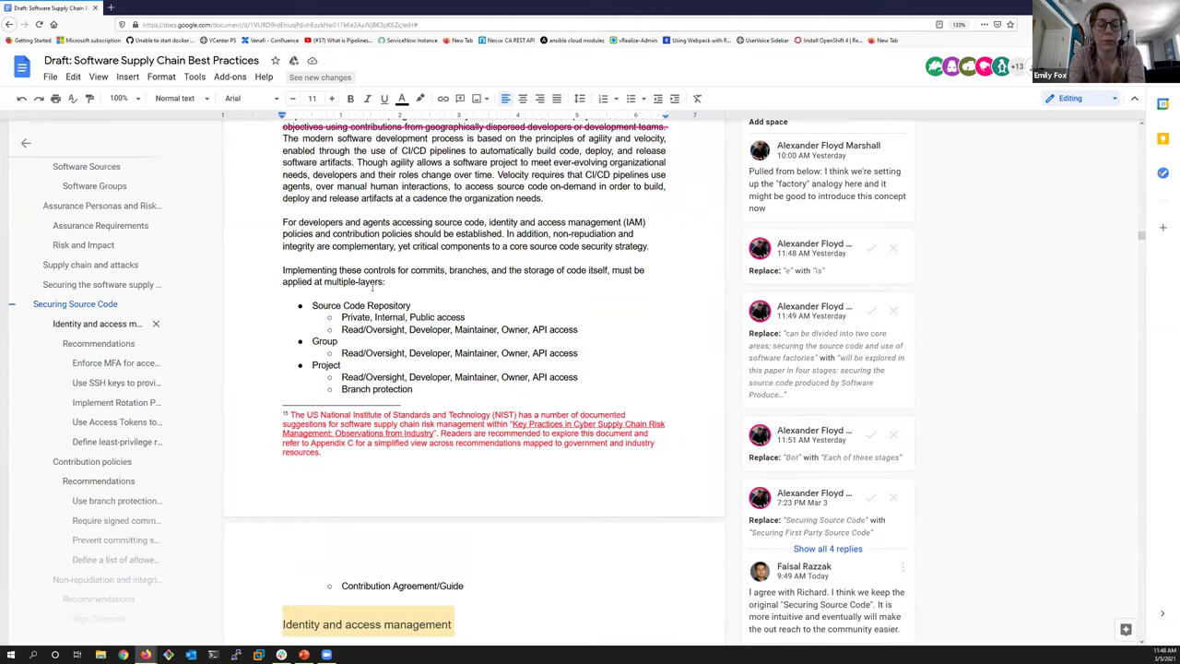
pyautogui.scroll(1, 373, 286)
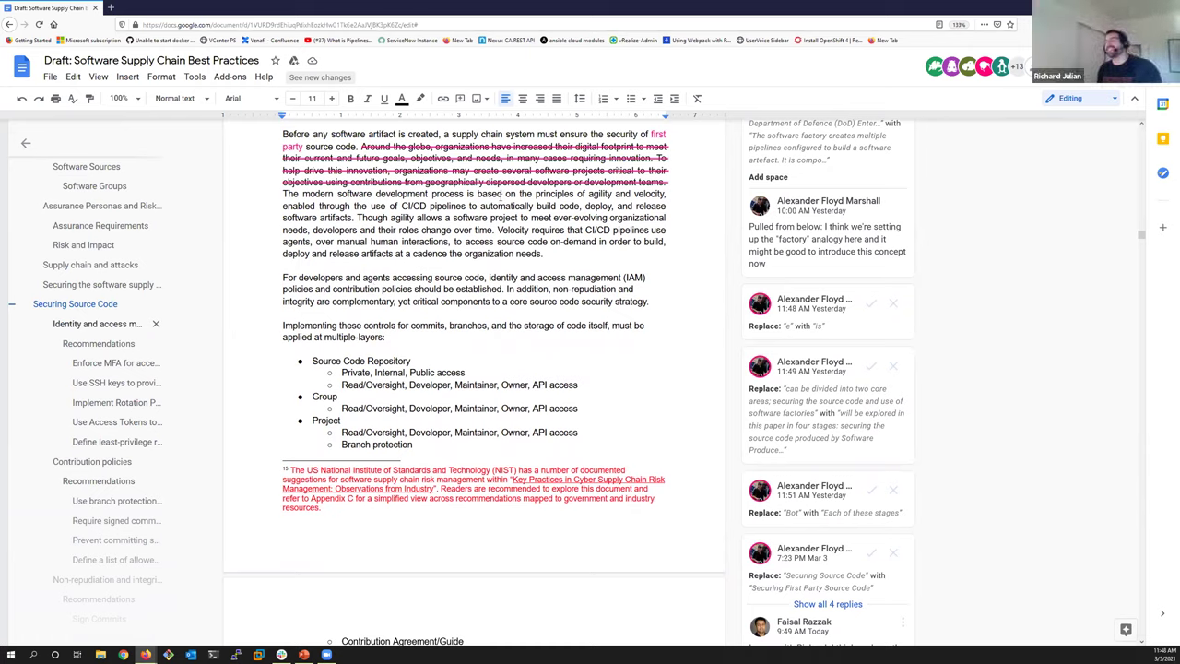
pyautogui.click(619, 207)
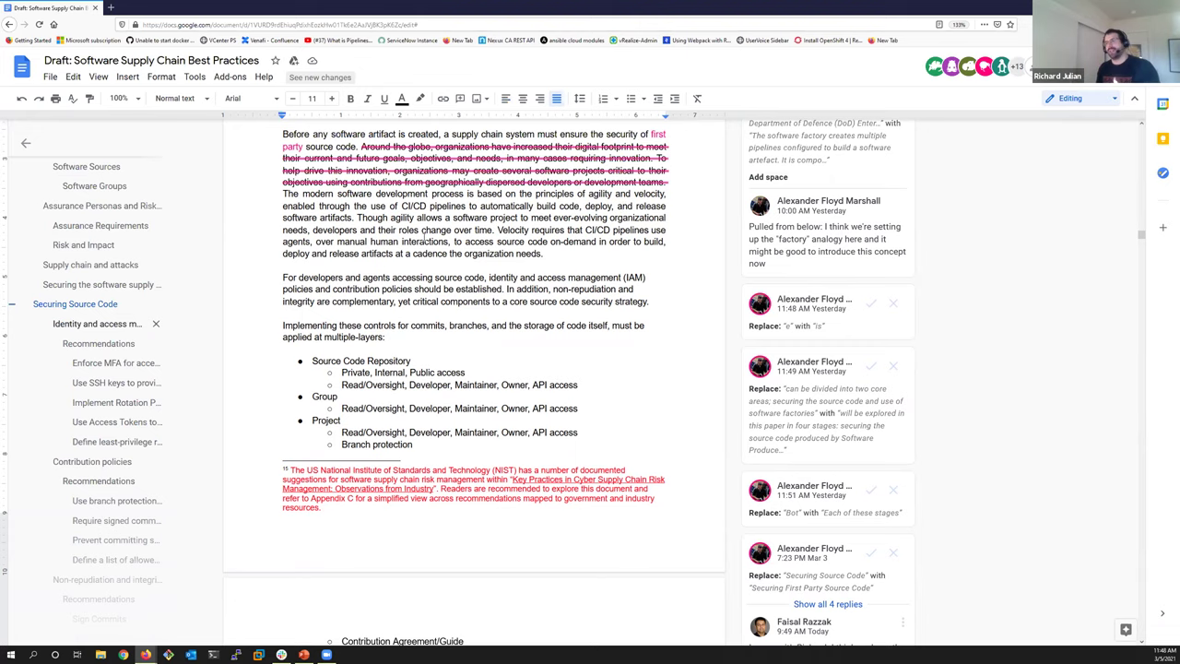
# - Scroll past the MFA, SSH key and access token recommendations to 'Define least-privilege roles'
pyautogui.scroll(-4, 424, 237)
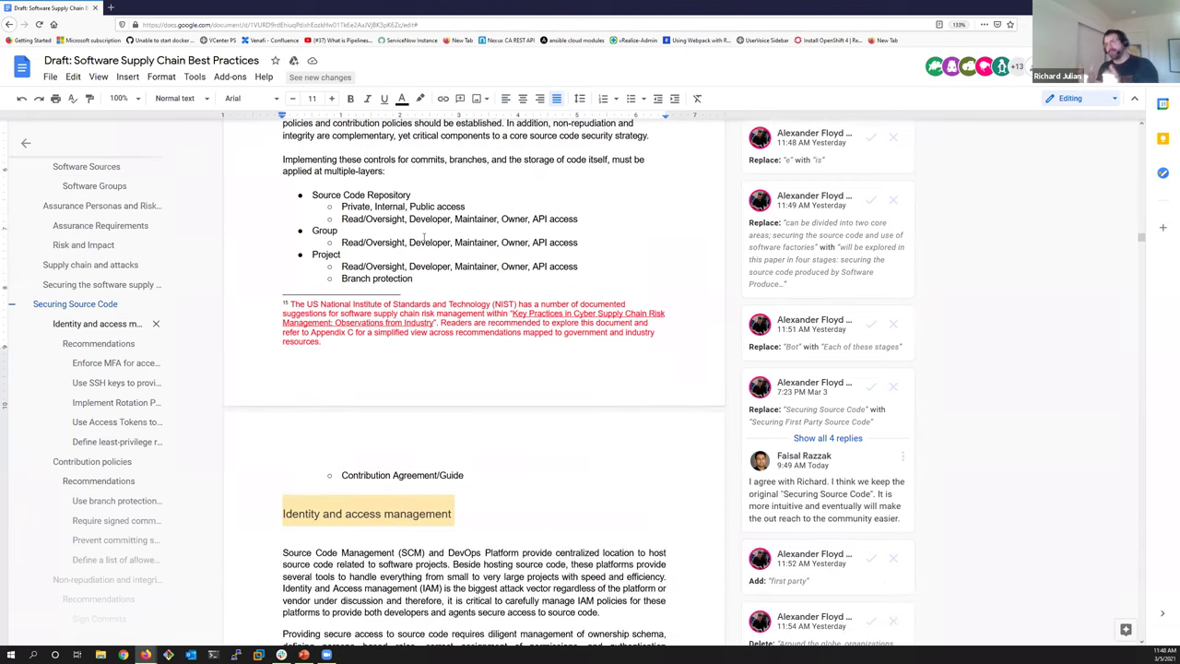
pyautogui.scroll(-4, 424, 238)
pyautogui.scroll(-12, 424, 236)
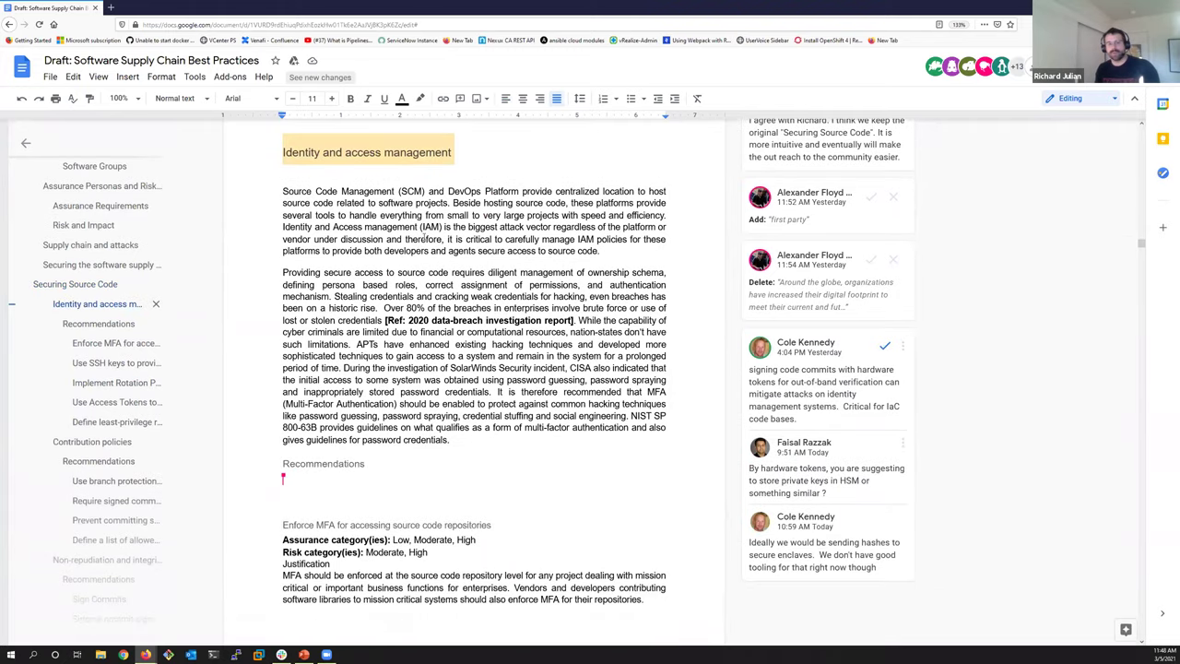
pyautogui.scroll(-8, 424, 237)
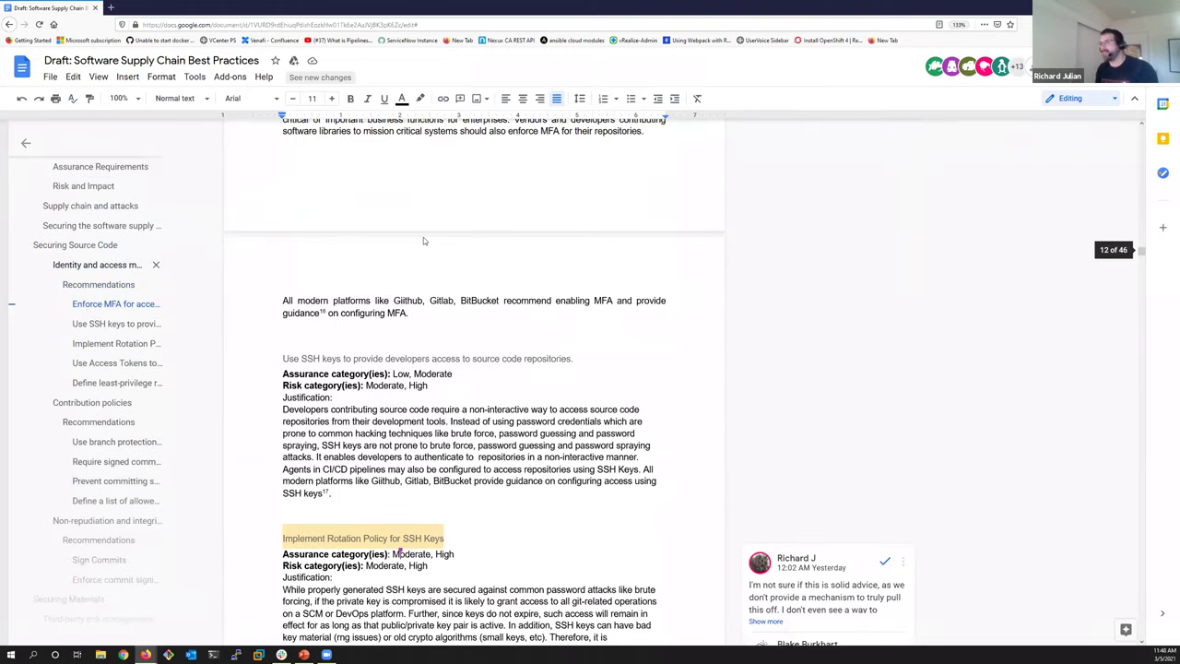
pyautogui.scroll(-8, 424, 237)
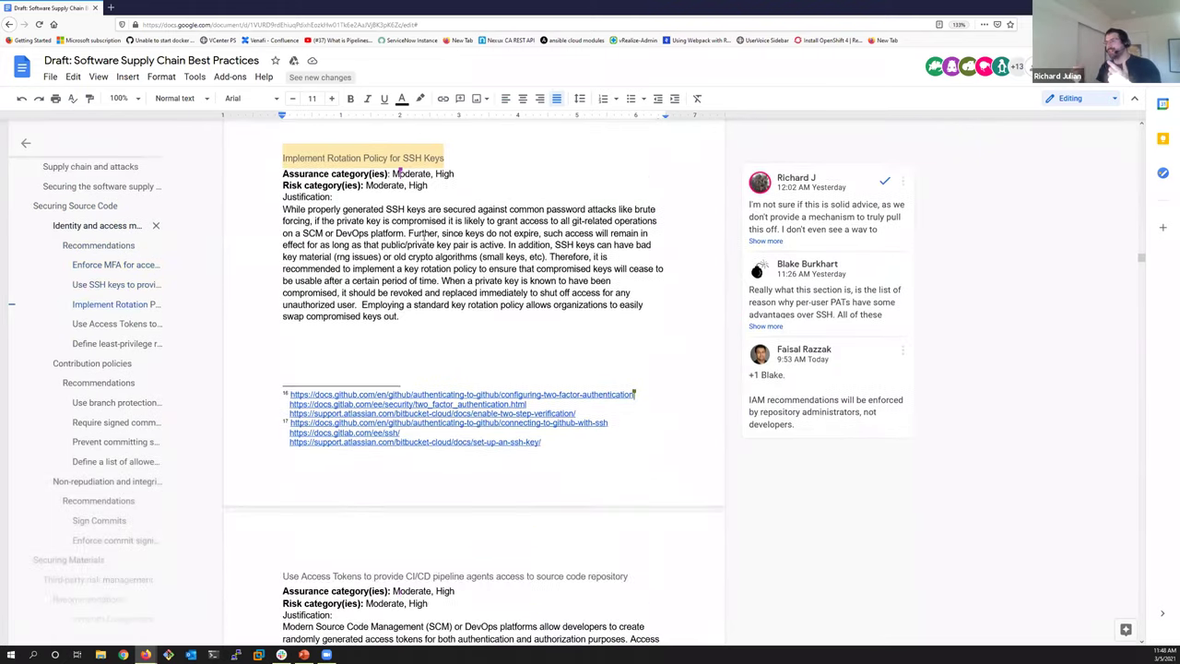
pyautogui.scroll(-4, 424, 237)
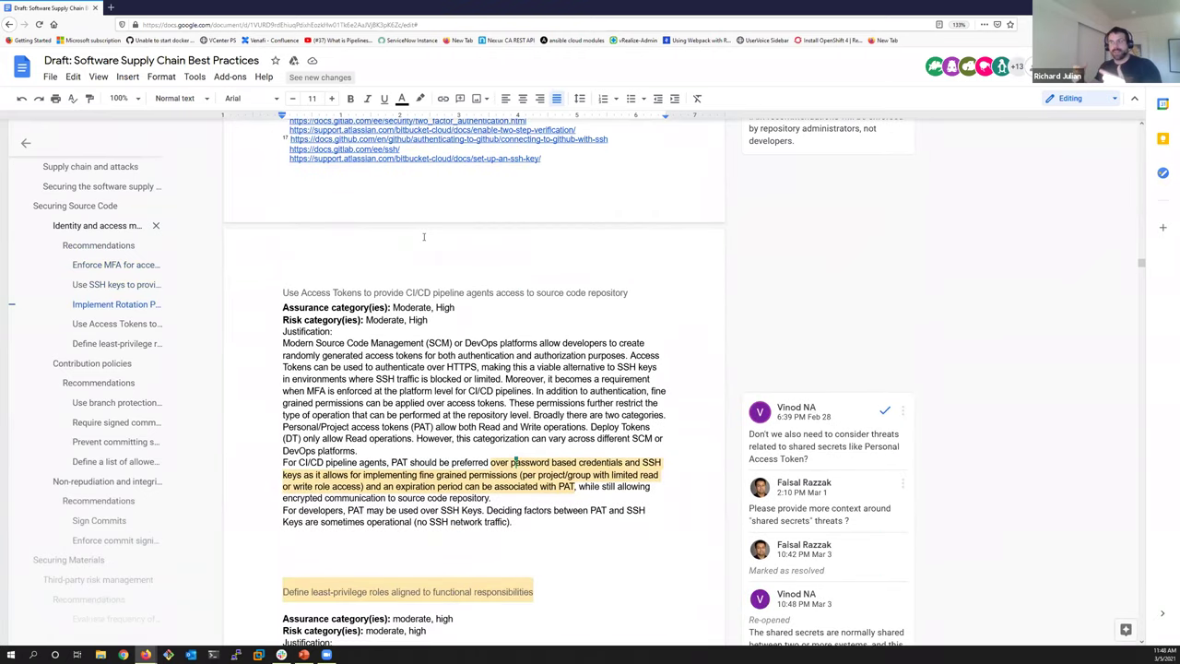
pyautogui.scroll(-3, 424, 237)
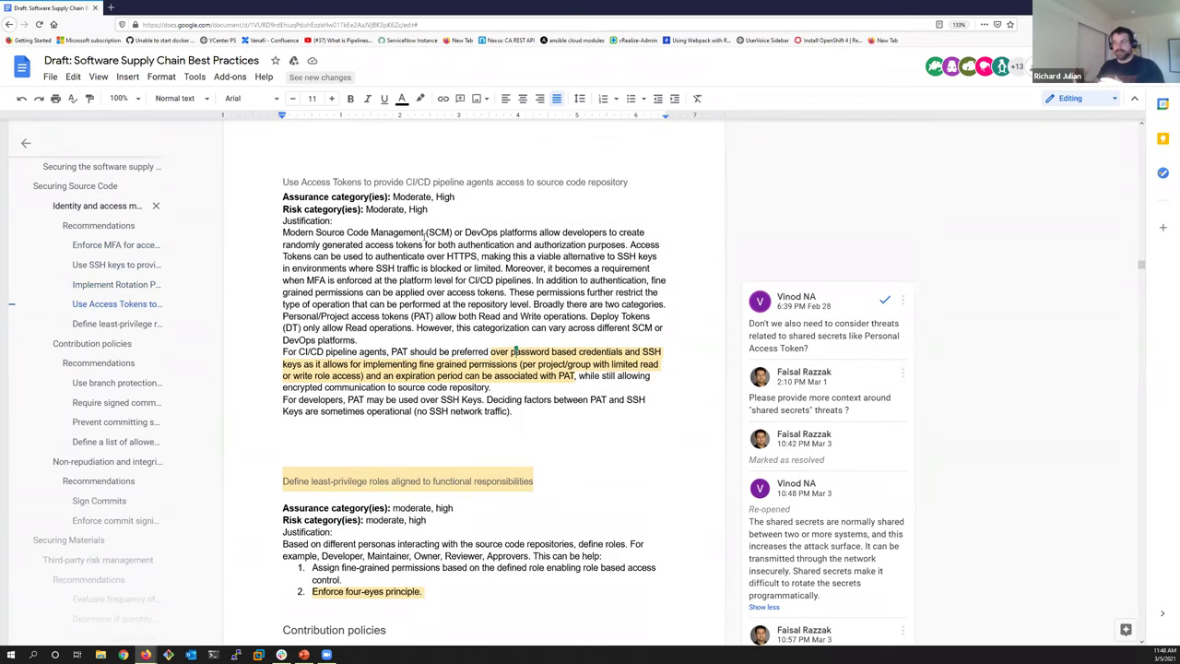
pyautogui.scroll(-1, 424, 237)
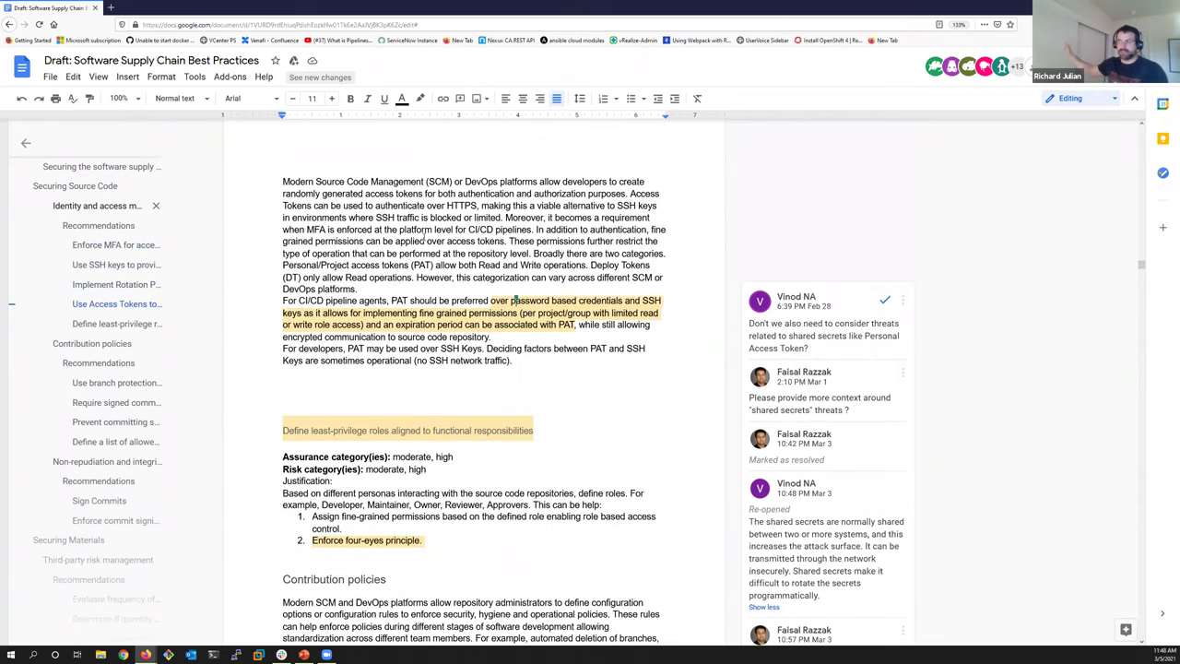
pyautogui.scroll(-3, 424, 236)
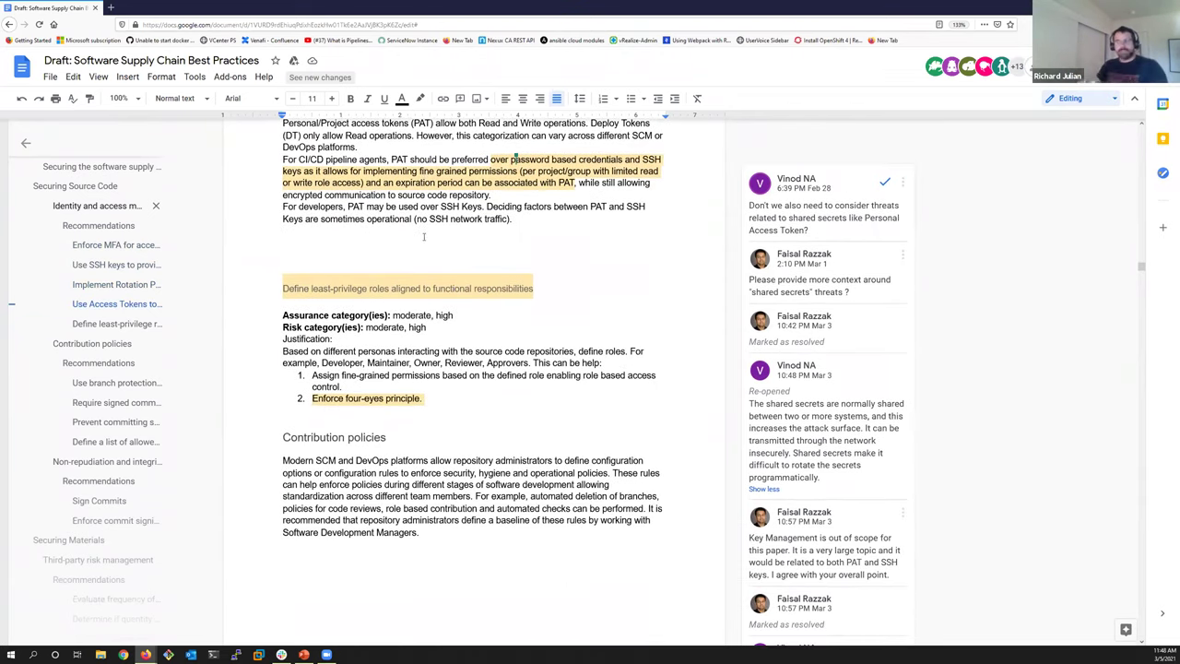
pyautogui.scroll(-2, 424, 237)
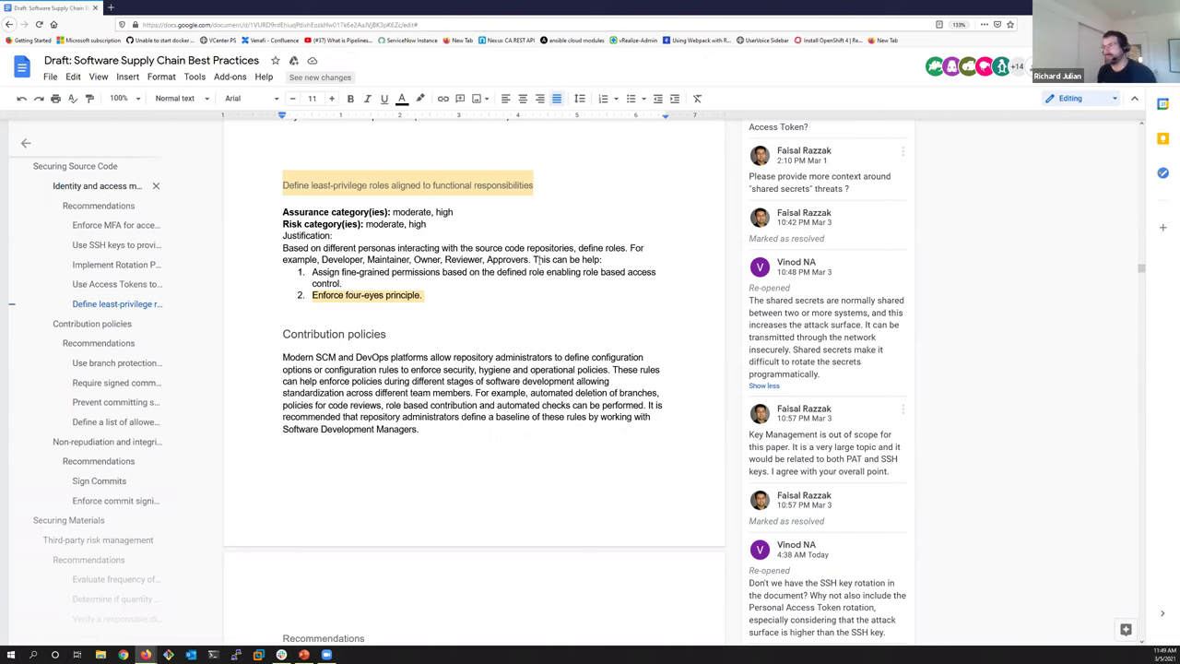
# - Click into the personas paragraph, bringing the PAT guidance for CI/CD pipeline agents into view
pyautogui.click(537, 259)
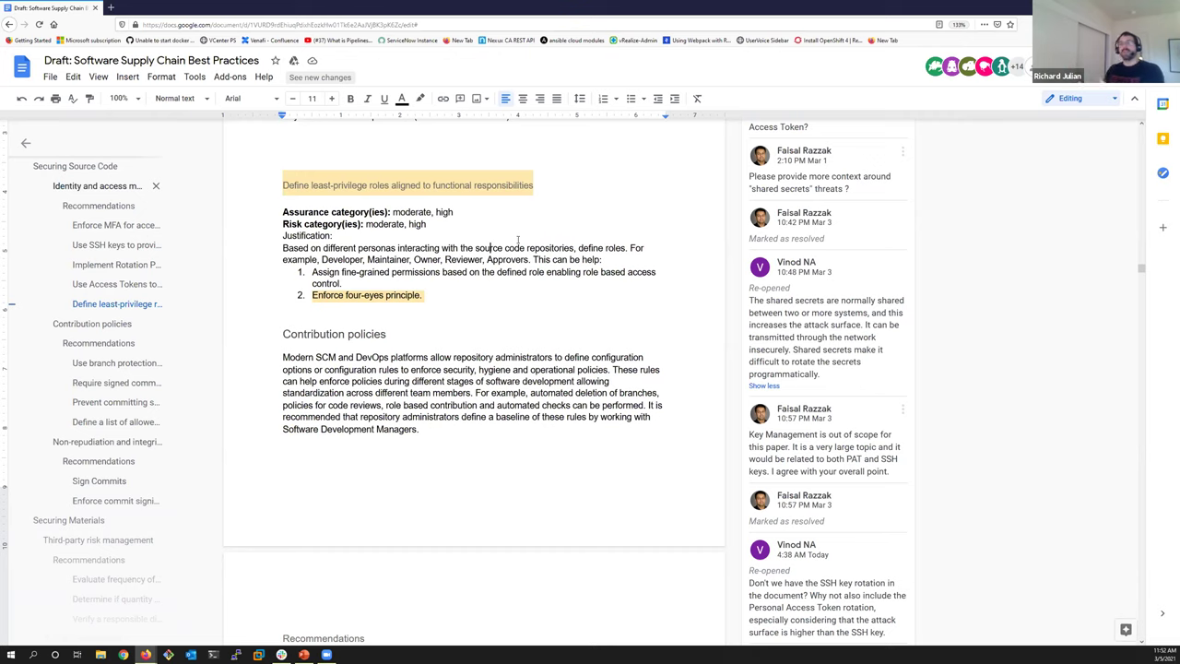
pyautogui.scroll(5, 518, 241)
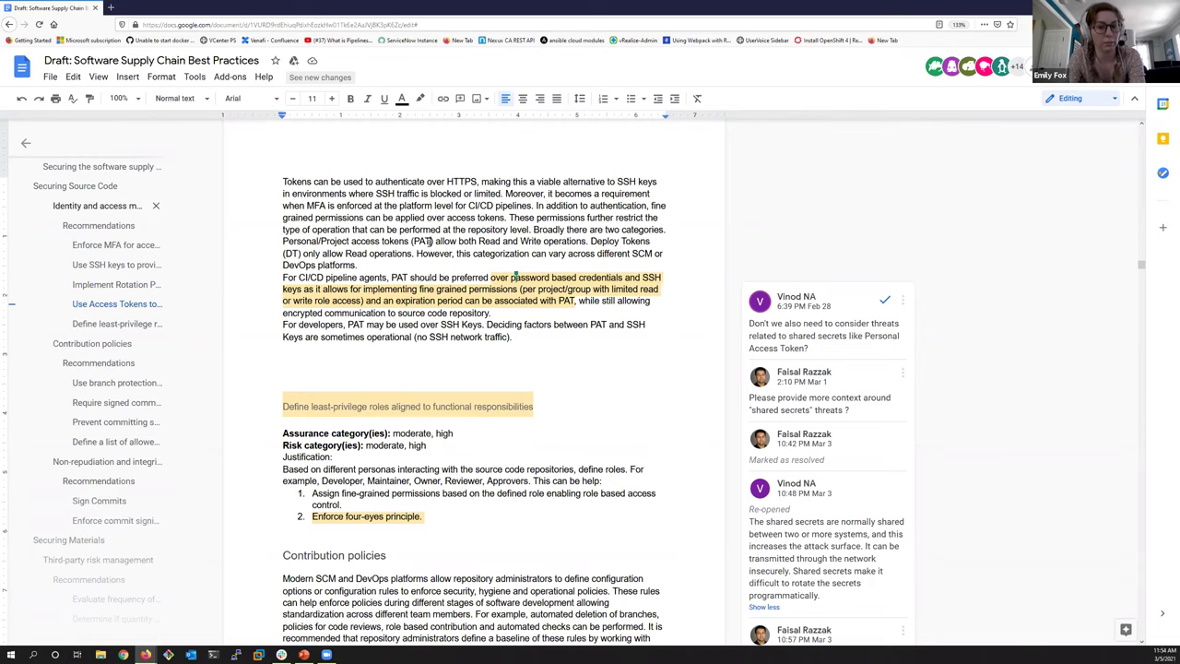
# - Return to Use Access Tokens and select its Assurance and Risk category lines
pyautogui.scroll(5, 428, 241)
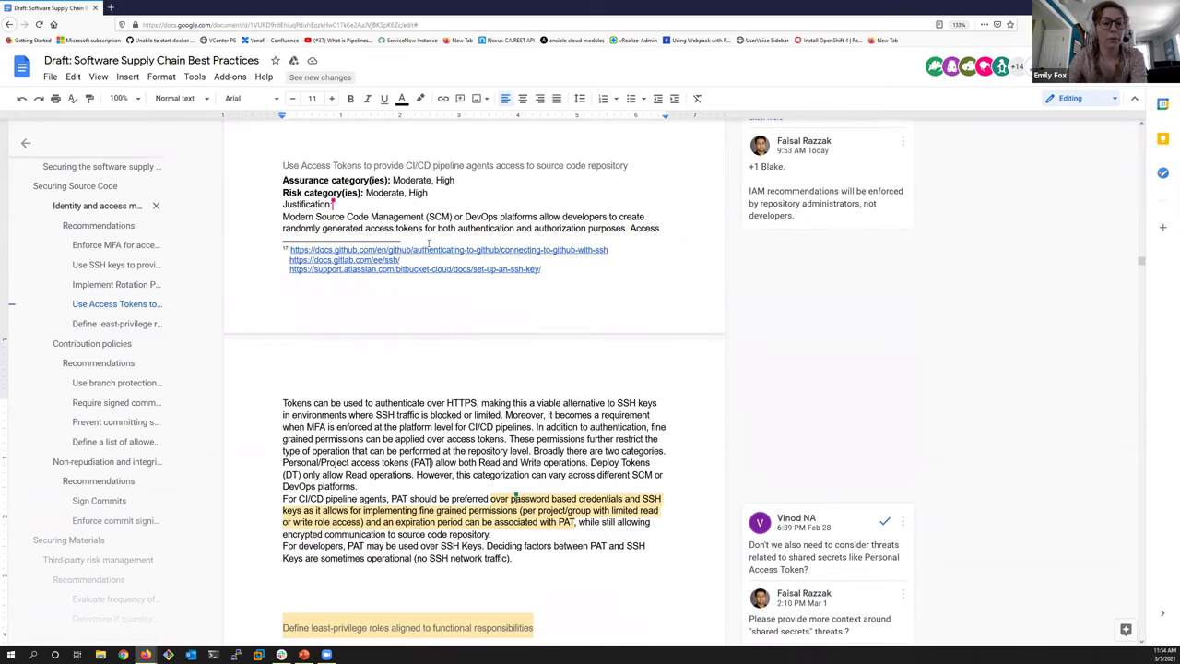
pyautogui.scroll(3, 428, 243)
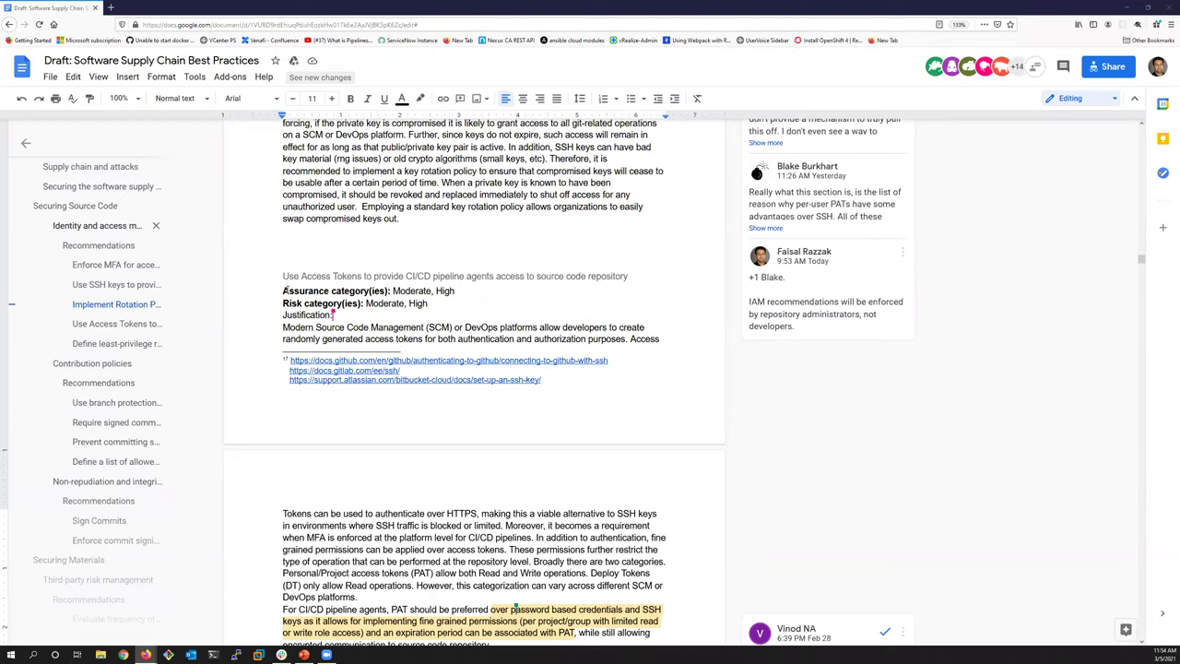
pyautogui.moveTo(283, 290); pyautogui.dragTo(434, 303)
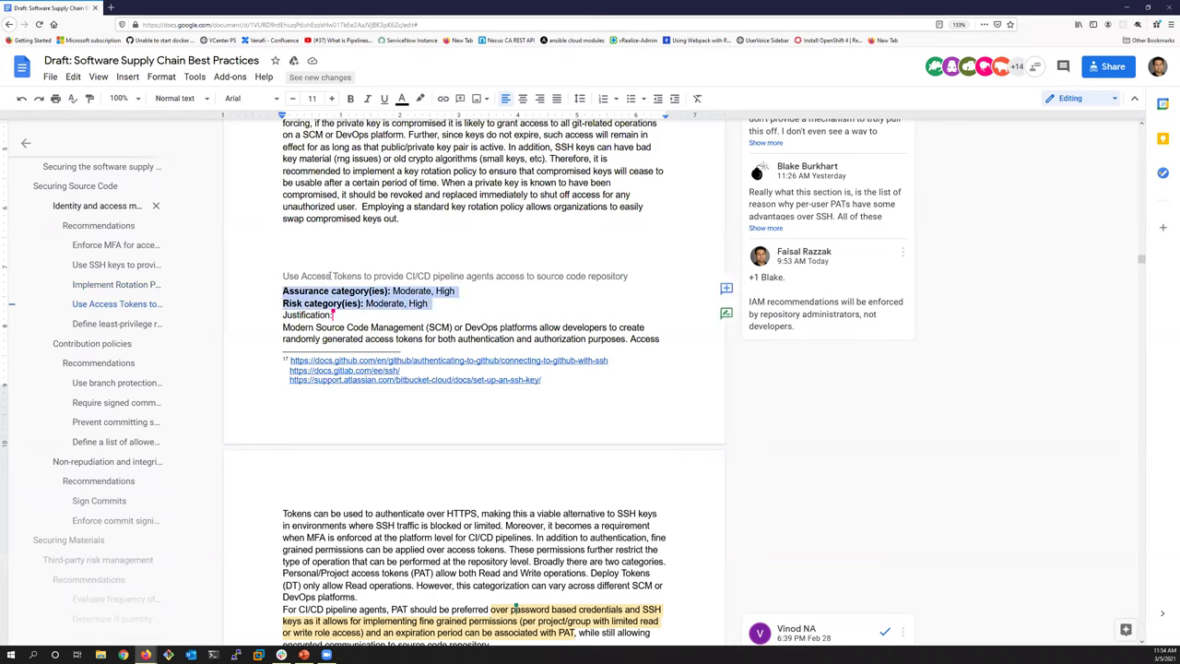
pyautogui.click(391, 257)
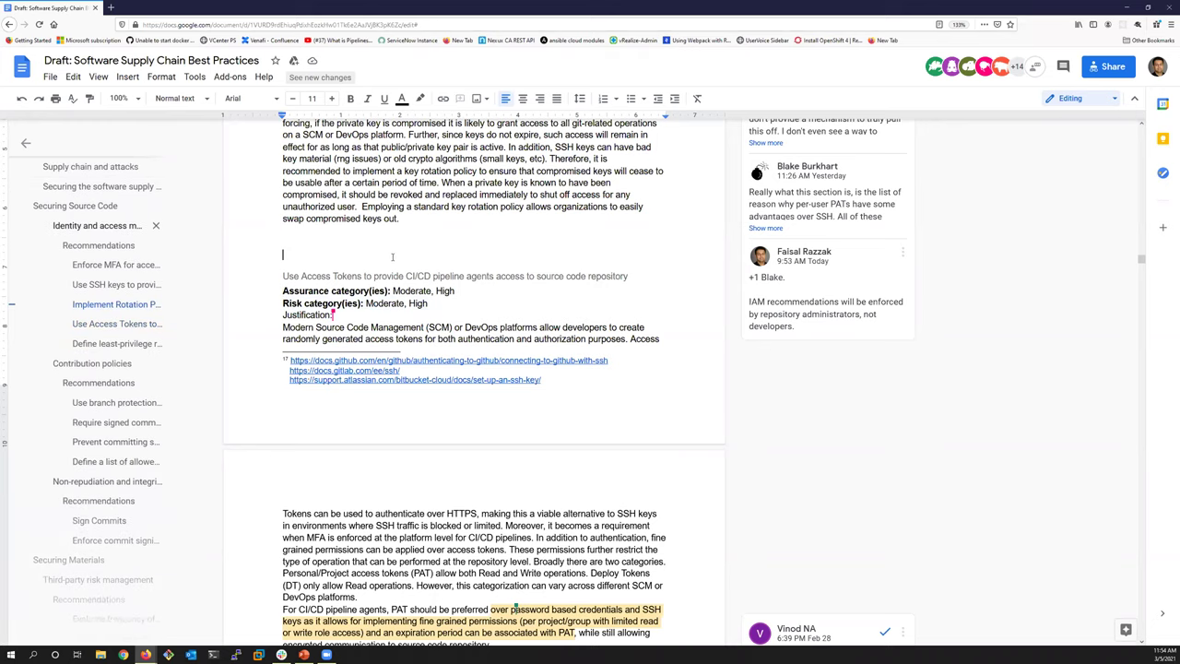